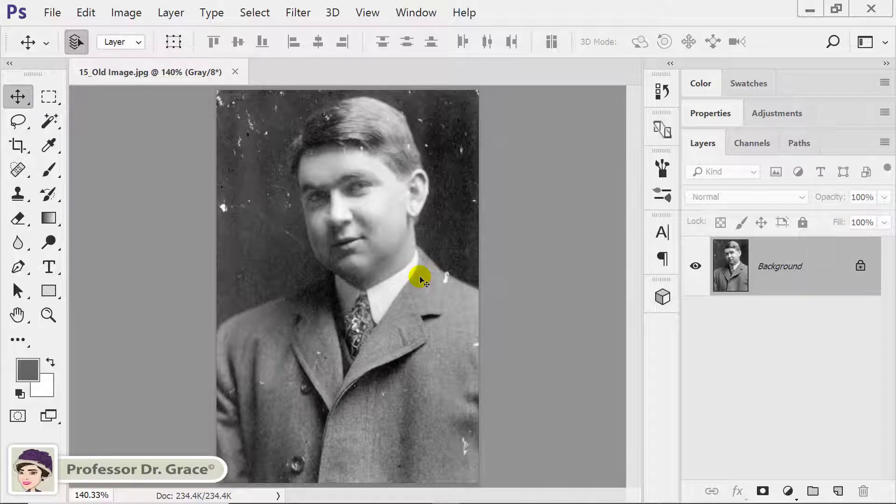
Zoom the portrait to 200%, pan over the hair and suit, and show the healing tools list.
{"action": "scroll", "coordinate": [423, 280], "scroll_direction": "up", "scroll_amount": 2}
{"action": "scroll", "coordinate": [420, 279], "scroll_direction": "up", "scroll_amount": 1}
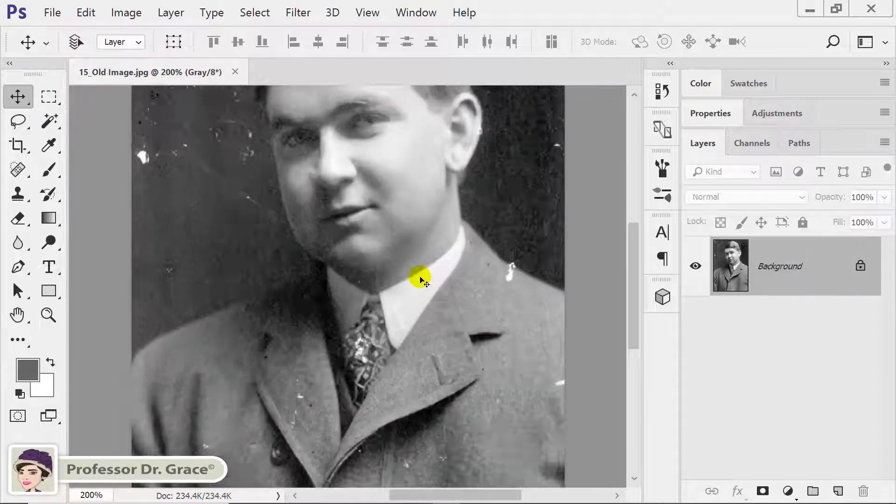
{"action": "mouse_move", "coordinate": [418, 244]}
{"action": "left_mouse_down"}
{"action": "mouse_move", "coordinate": [490, 346]}
{"action": "mouse_move", "coordinate": [428, 394]}
{"action": "mouse_move", "coordinate": [432, 420]}
{"action": "left_mouse_up"}
{"action": "mouse_move", "coordinate": [467, 340]}
{"action": "left_mouse_down"}
{"action": "mouse_move", "coordinate": [472, 366]}
{"action": "mouse_move", "coordinate": [465, 345]}
{"action": "left_mouse_up"}
{"action": "key", "text": "ctrl+minus"}
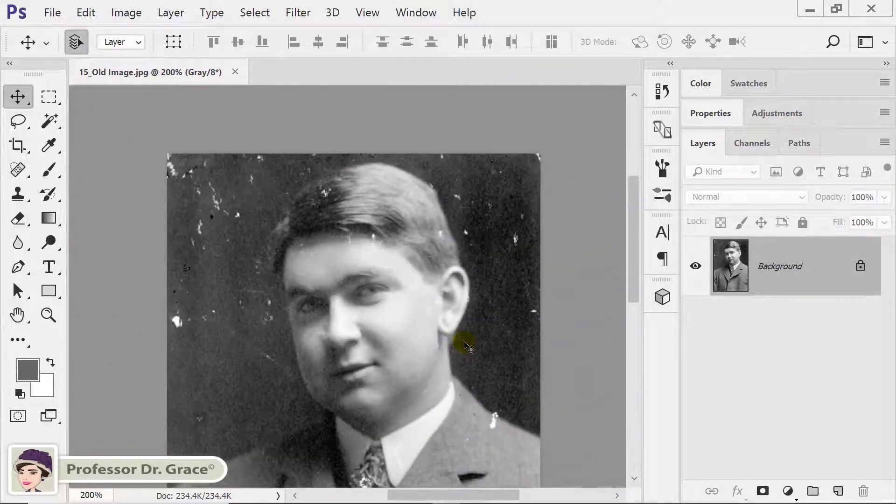
{"action": "left_click_drag", "start_coordinate": [518, 323], "coordinate": [510, 267]}
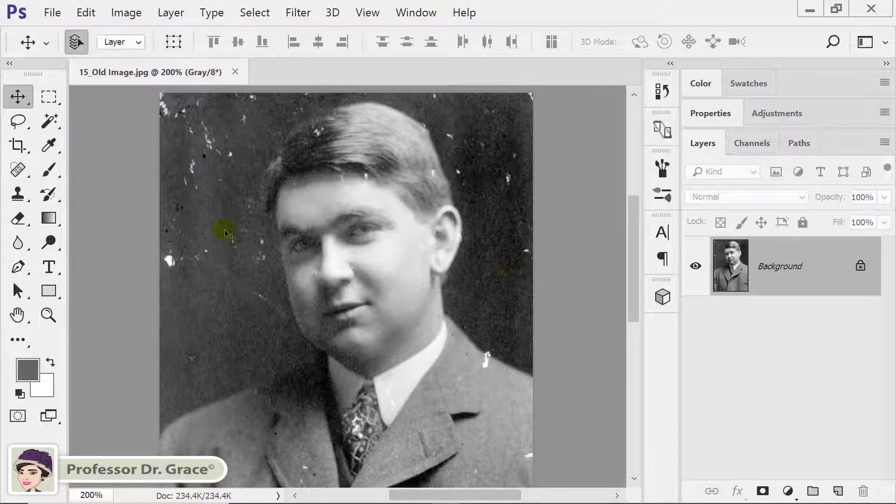
{"action": "left_click_drag", "start_coordinate": [18, 170], "coordinate": [107, 177]}
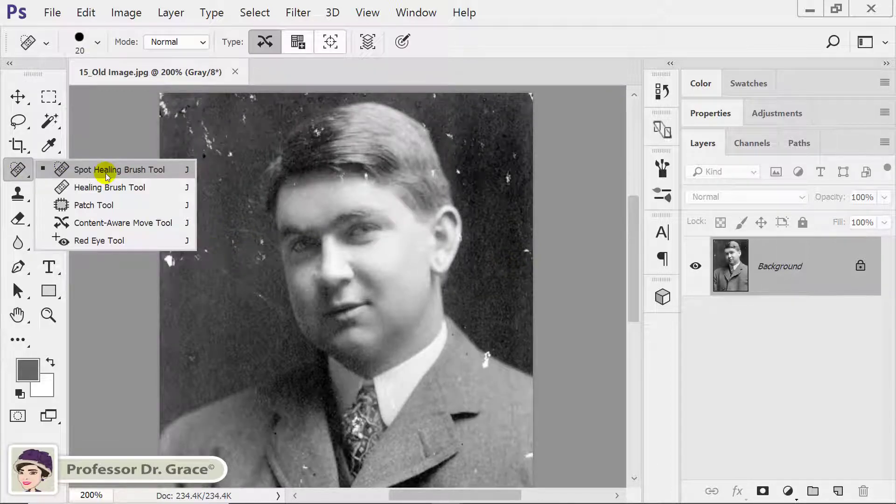
Switch to the Spot Healing Brush and set its size to 20 pixels.
{"action": "left_click", "coordinate": [106, 175]}
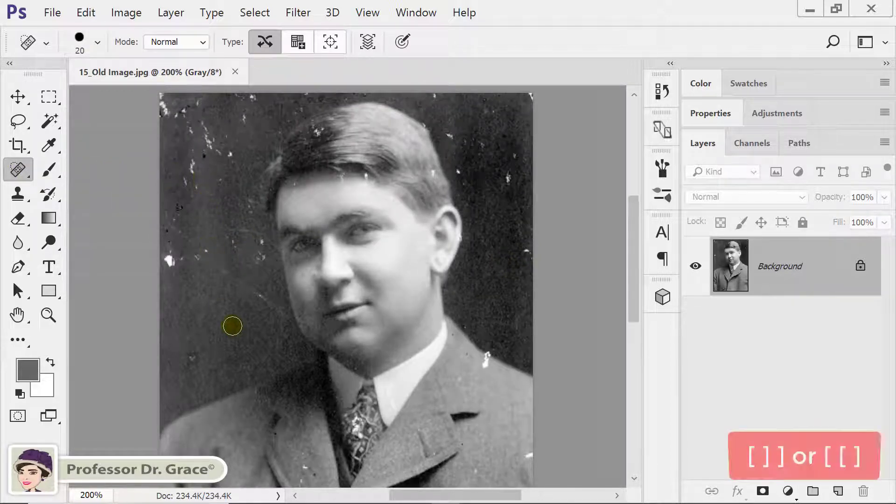
{"action": "key", "text": "bracketright"}
{"action": "key", "text": "bracketright"}
{"action": "key", "text": "bracketright"}
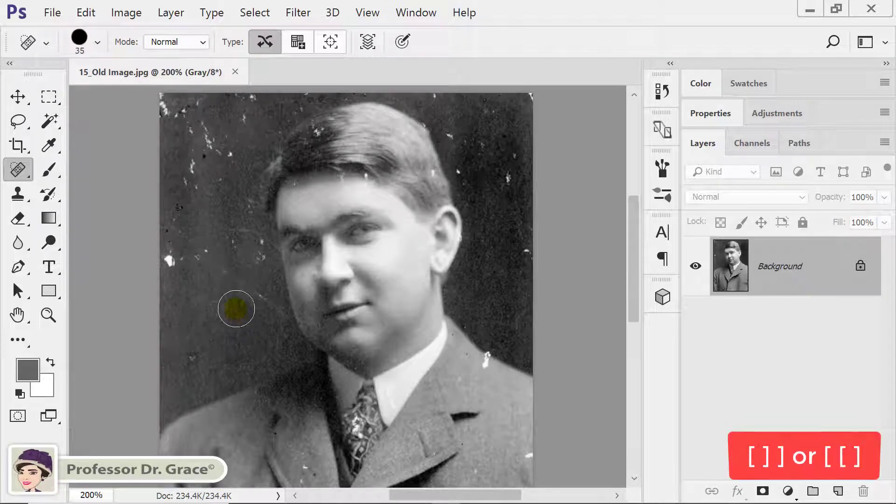
{"action": "key", "text": "bracketleft"}
{"action": "key", "text": "bracketleft"}
{"action": "key", "text": "bracketleft"}
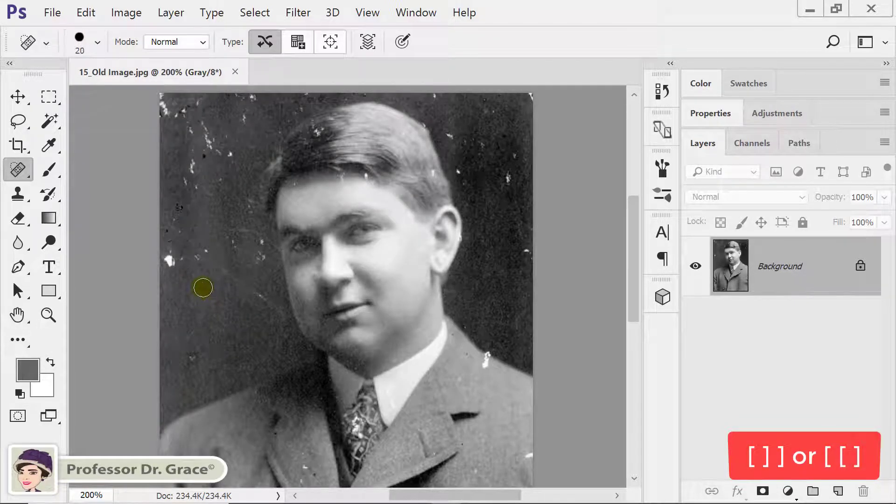
{"action": "key", "text": "bracketleft"}
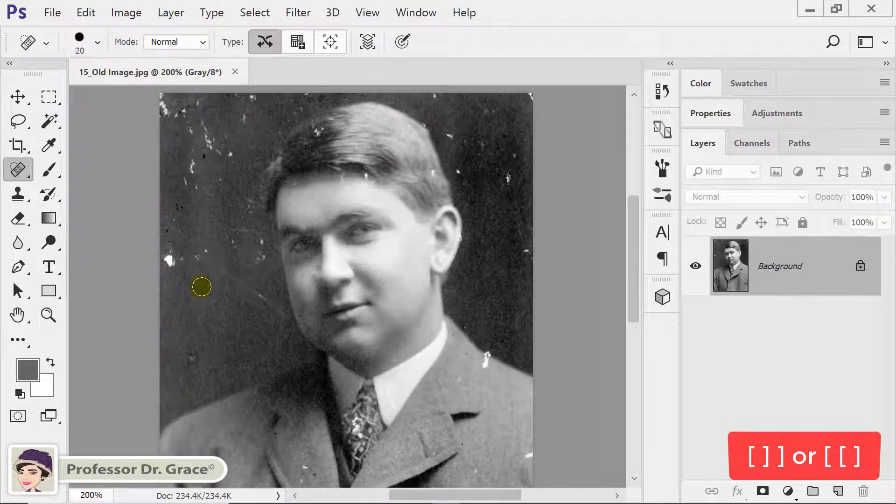
Heal the white and dark specks across the left background and along the left edge.
{"action": "left_click", "coordinate": [170, 260]}
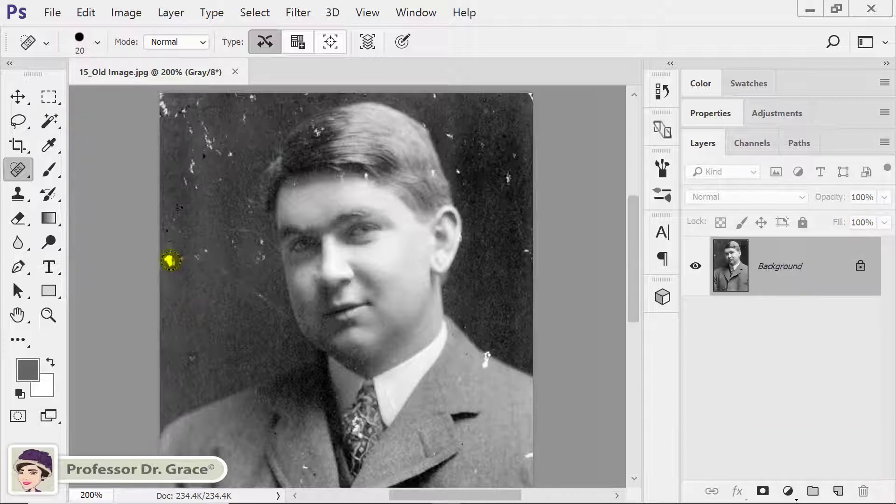
{"action": "left_click", "coordinate": [171, 256]}
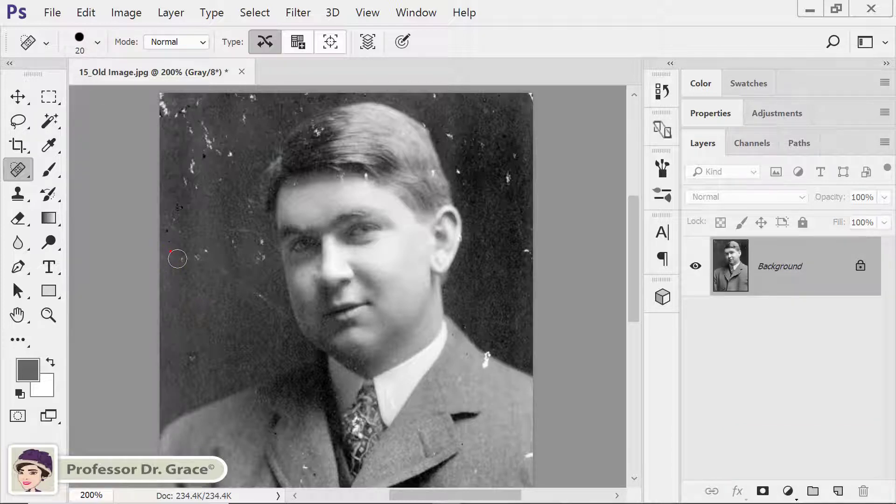
{"action": "left_click", "coordinate": [203, 255]}
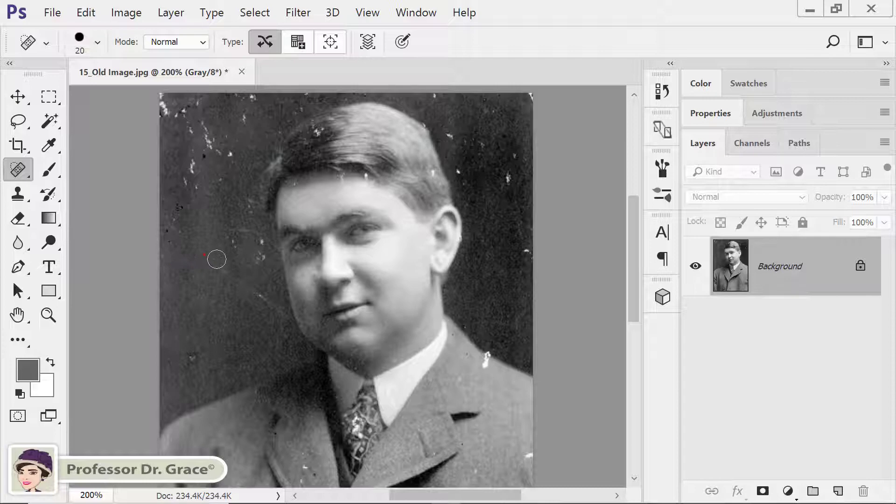
{"action": "left_click", "coordinate": [242, 289]}
{"action": "left_click", "coordinate": [247, 264]}
{"action": "left_click", "coordinate": [263, 256]}
{"action": "left_click", "coordinate": [173, 229]}
{"action": "left_click", "coordinate": [163, 257]}
{"action": "left_click", "coordinate": [187, 184]}
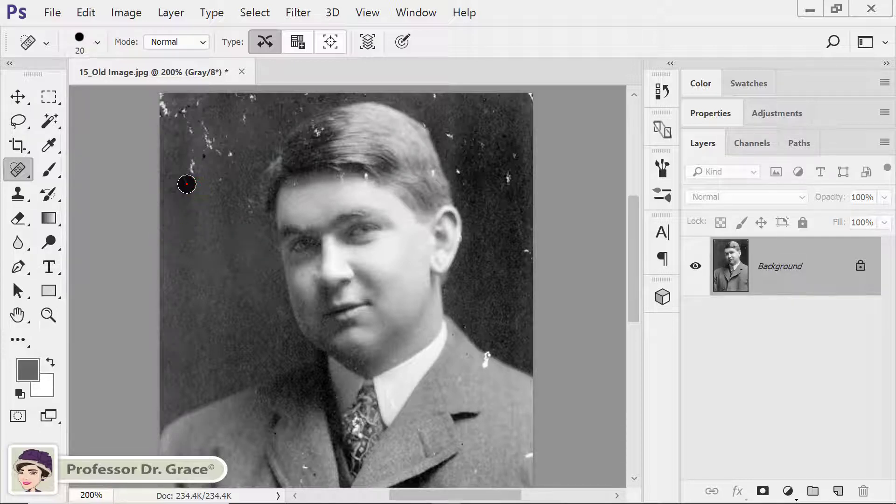
{"action": "left_click", "coordinate": [193, 166]}
{"action": "left_click", "coordinate": [201, 194]}
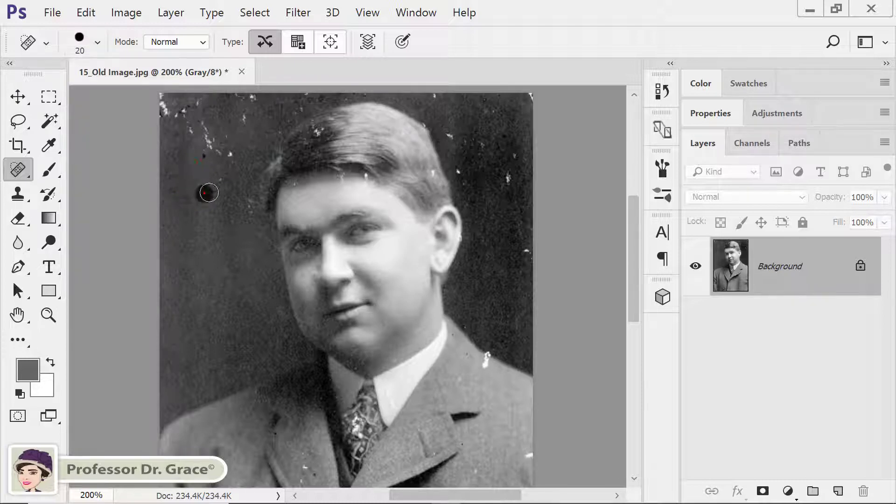
With a 15-pixel brush, heal specks in the upper background, above the hair and on the right.
{"action": "mouse_move", "coordinate": [240, 196]}
{"action": "left_mouse_down"}
{"action": "mouse_move", "coordinate": [250, 210]}
{"action": "mouse_move", "coordinate": [246, 196]}
{"action": "left_mouse_up"}
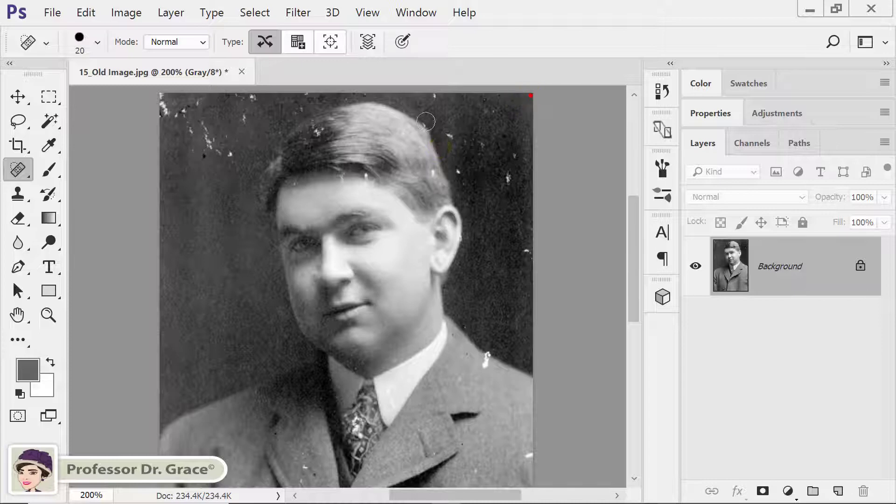
{"action": "key", "text": "bracketright"}
{"action": "key", "text": "bracketleft"}
{"action": "key", "text": "bracketleft"}
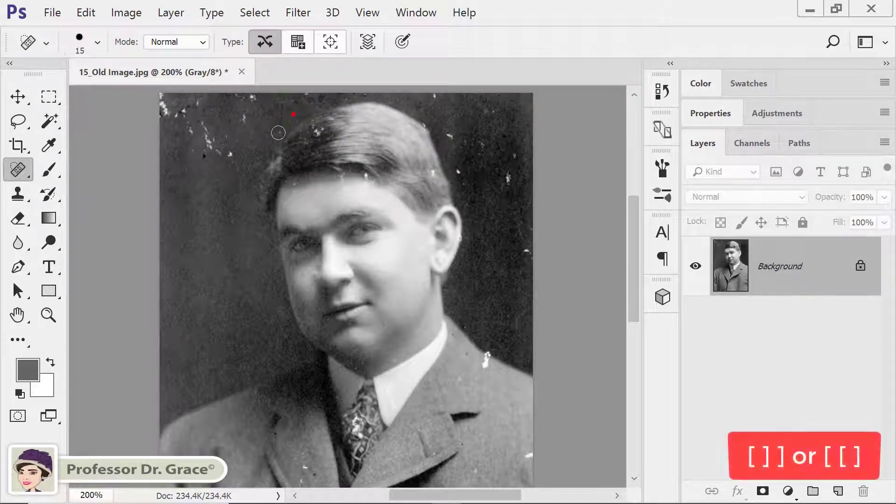
{"action": "left_click_drag", "start_coordinate": [420, 116], "coordinate": [436, 95]}
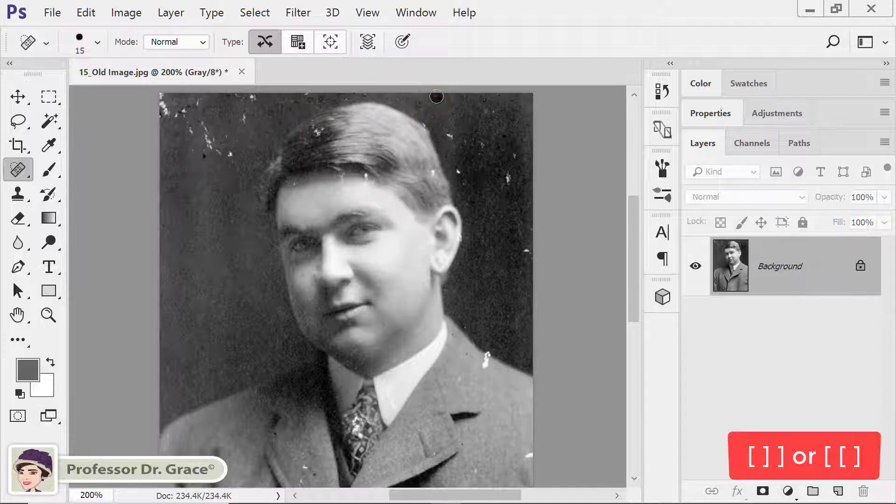
{"action": "left_click", "coordinate": [449, 134]}
{"action": "left_click", "coordinate": [482, 142]}
{"action": "left_click", "coordinate": [452, 121]}
{"action": "left_click_drag", "start_coordinate": [494, 113], "coordinate": [479, 110]}
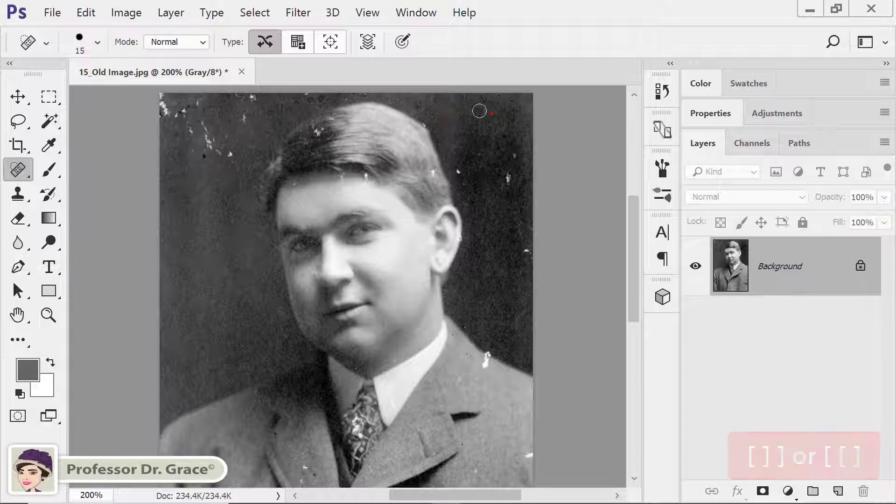
{"action": "left_click", "coordinate": [509, 178]}
{"action": "left_click", "coordinate": [527, 251]}
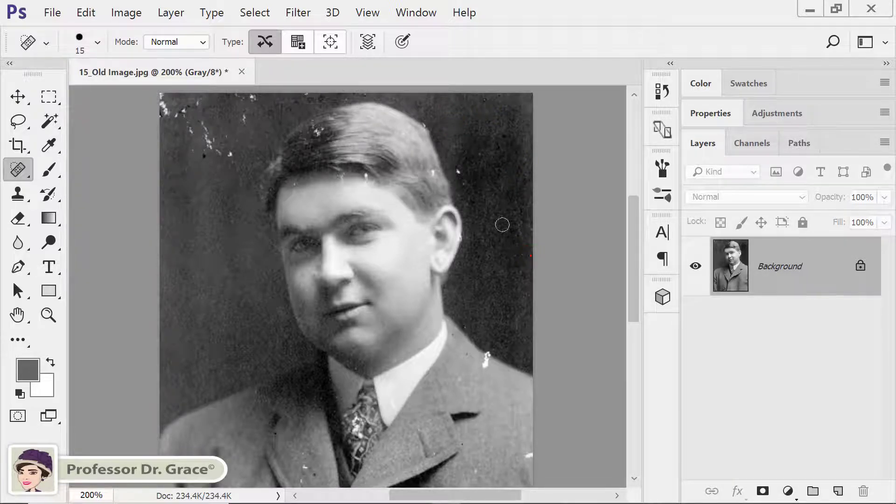
{"action": "left_click", "coordinate": [462, 174]}
With a 30-pixel brush, heal the top-edge specks, upper-left corner spots and right-edge scratches.
{"action": "left_click", "coordinate": [303, 93]}
{"action": "left_click_drag", "start_coordinate": [302, 94], "coordinate": [258, 101]}
{"action": "key", "text": "bracketright"}
{"action": "key", "text": "bracketright"}
{"action": "mouse_move", "coordinate": [178, 106]}
{"action": "left_mouse_down"}
{"action": "mouse_move", "coordinate": [163, 100]}
{"action": "mouse_move", "coordinate": [209, 125]}
{"action": "mouse_move", "coordinate": [211, 154]}
{"action": "left_mouse_up"}
{"action": "left_click", "coordinate": [231, 153]}
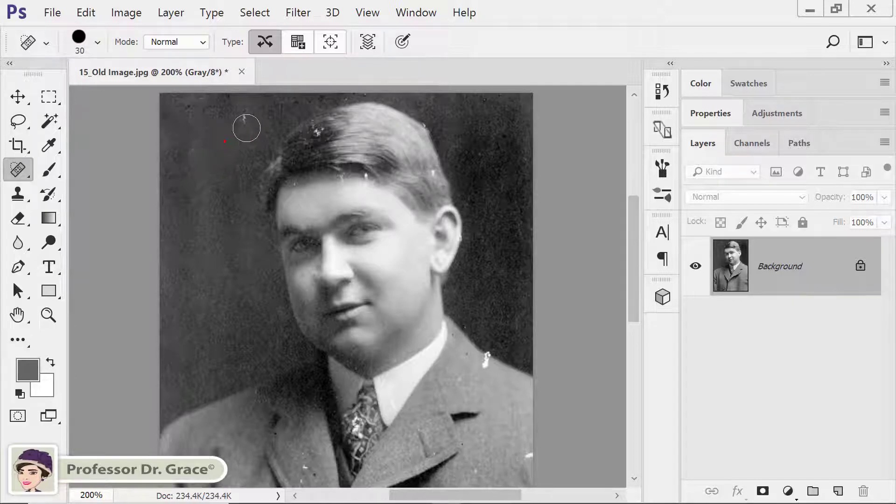
{"action": "left_click", "coordinate": [193, 148]}
{"action": "left_click", "coordinate": [246, 152]}
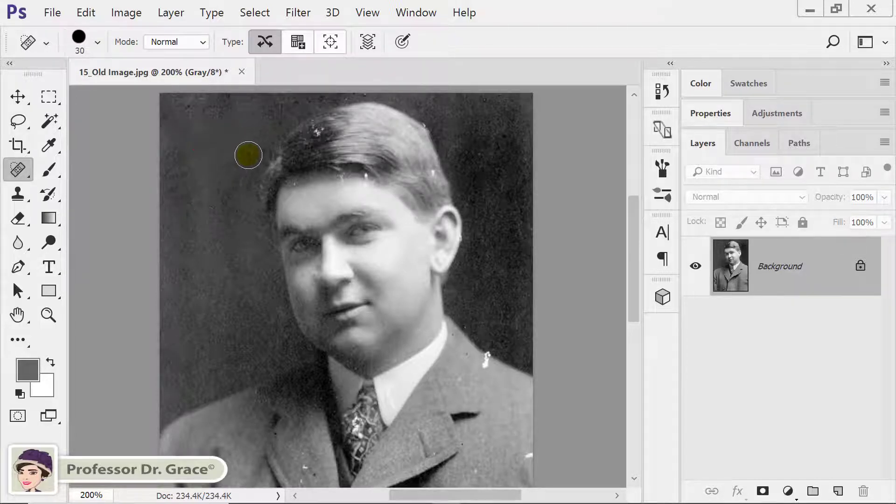
{"action": "mouse_move", "coordinate": [506, 182]}
{"action": "left_mouse_down"}
{"action": "mouse_move", "coordinate": [531, 245]}
{"action": "mouse_move", "coordinate": [523, 281]}
{"action": "left_mouse_up"}
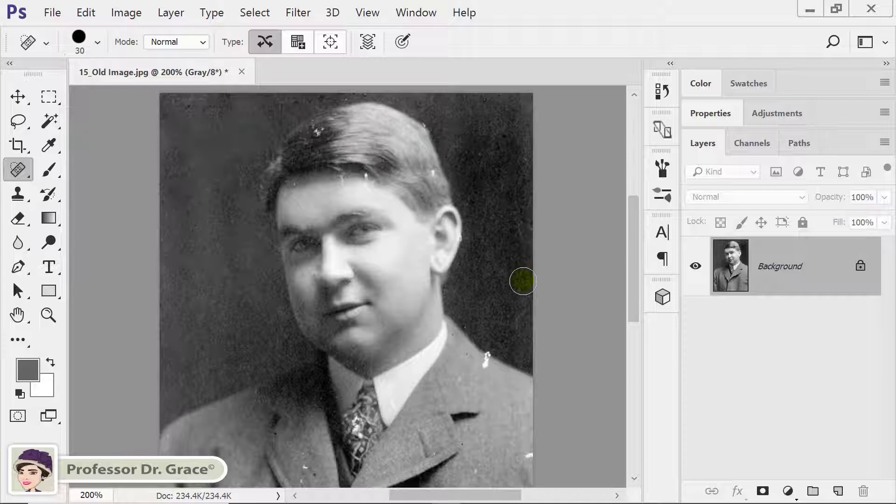
Back at 15 pixels, heal the remaining top-edge specks and the spots on nose and cheek.
{"action": "key", "text": "bracketleft"}
{"action": "key", "text": "bracketleft"}
{"action": "key", "text": "bracketleft"}
{"action": "left_click", "coordinate": [482, 100]}
{"action": "left_click", "coordinate": [367, 94]}
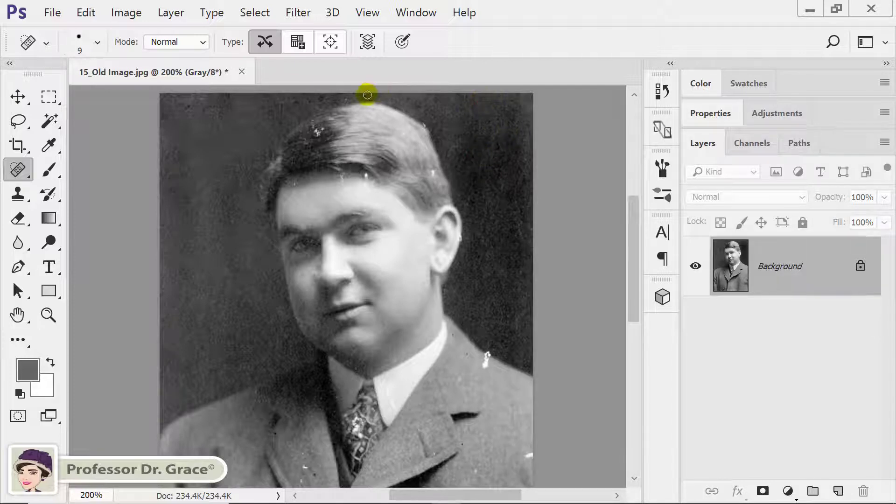
{"action": "left_click", "coordinate": [346, 99]}
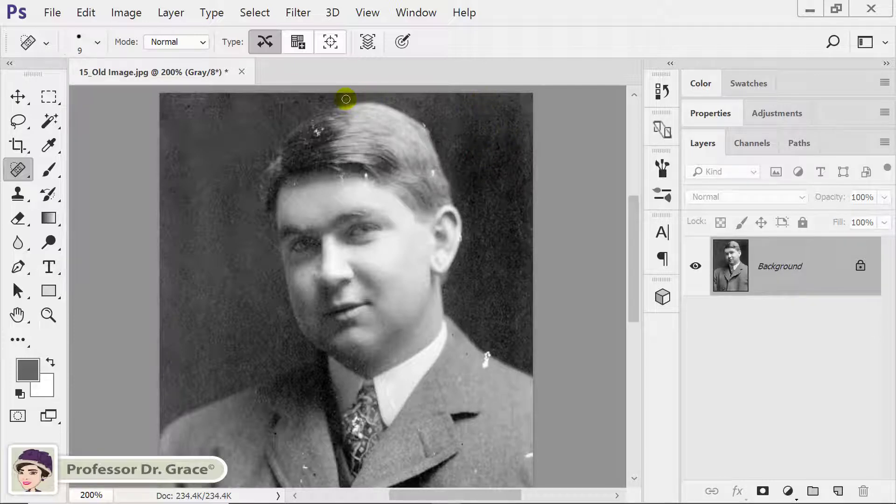
{"action": "left_click", "coordinate": [399, 95]}
{"action": "left_click", "coordinate": [358, 294]}
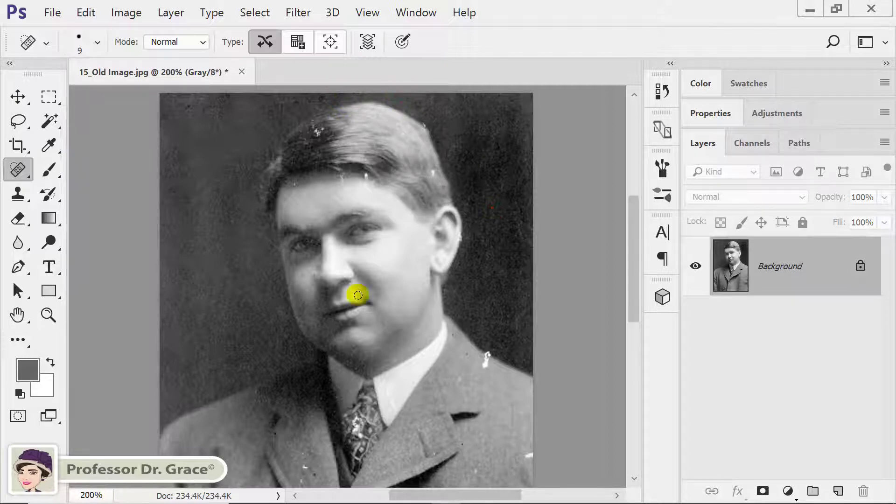
{"action": "left_click", "coordinate": [230, 307]}
Switch to the Patch Tool and zoom to 400% on the collar area.
{"action": "right_click", "coordinate": [5, 176]}
{"action": "left_click", "coordinate": [102, 208]}
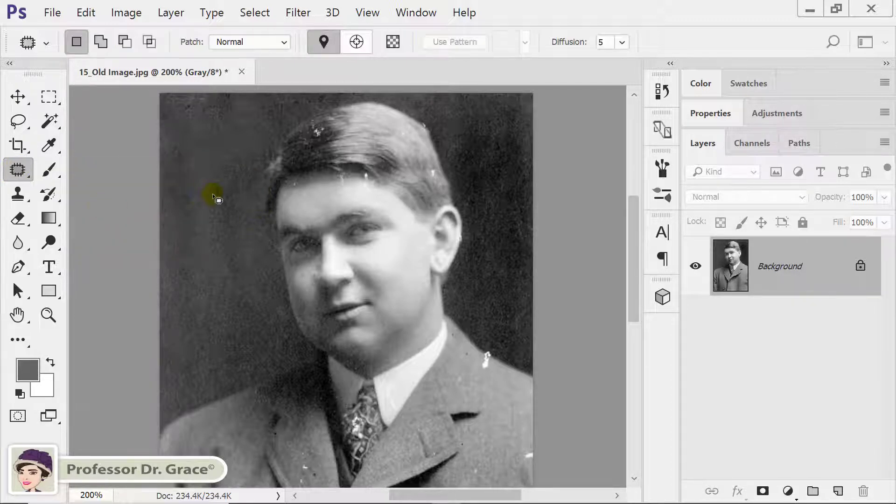
{"action": "key", "text": "ctrl+plus"}
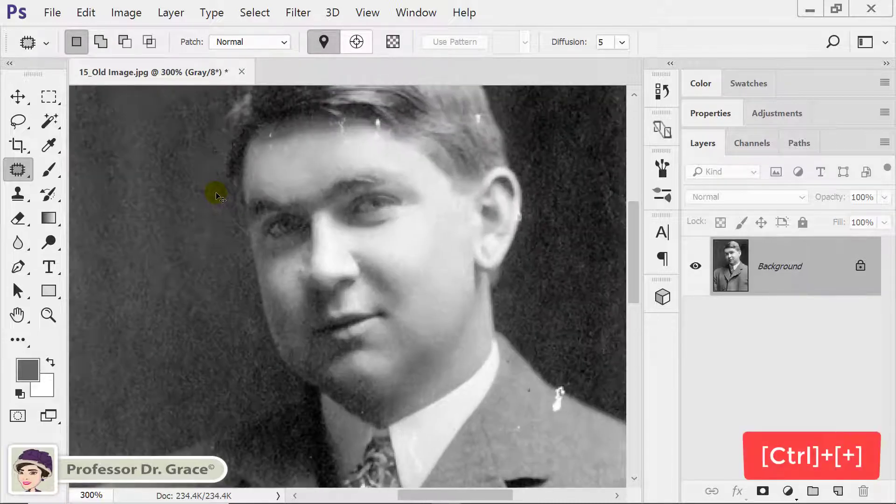
{"action": "key", "text": "ctrl+plus"}
{"action": "mouse_move", "coordinate": [372, 330]}
{"action": "left_mouse_down"}
{"action": "mouse_move", "coordinate": [300, 239]}
{"action": "mouse_move", "coordinate": [243, 215]}
{"action": "left_mouse_up"}
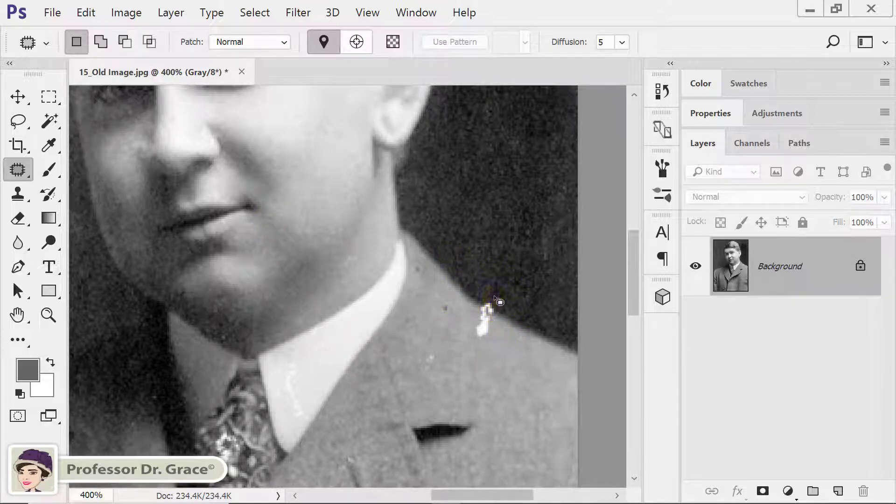
Patch the white spot on the coat shoulder with clean fabric and deselect.
{"action": "left_click_drag", "start_coordinate": [494, 296], "coordinate": [470, 333]}
{"action": "mouse_move", "coordinate": [496, 303]}
{"action": "left_mouse_down"}
{"action": "mouse_move", "coordinate": [488, 300]}
{"action": "mouse_move", "coordinate": [522, 332]}
{"action": "mouse_move", "coordinate": [525, 315]}
{"action": "mouse_move", "coordinate": [520, 337]}
{"action": "left_mouse_up"}
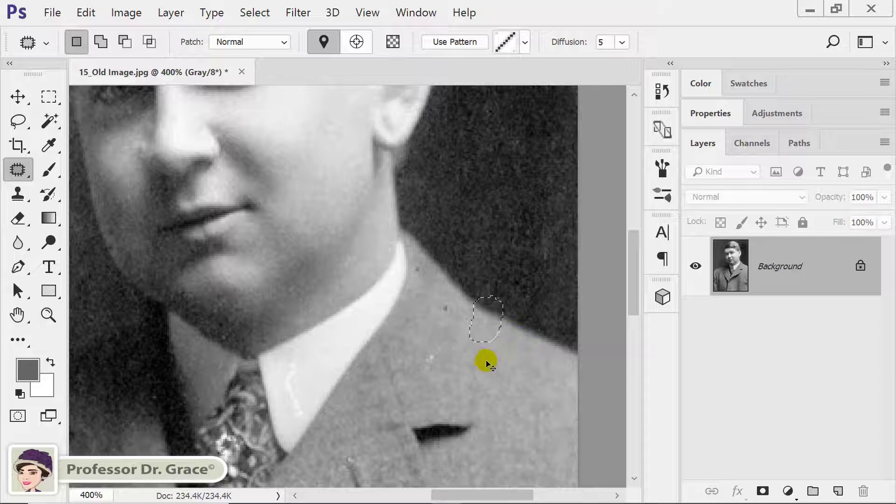
{"action": "key", "text": "ctrl+d"}
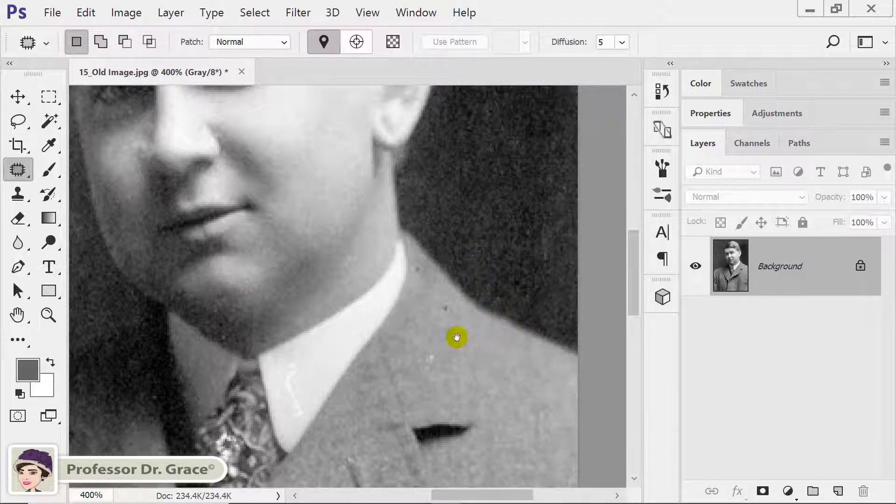
{"action": "left_click_drag", "start_coordinate": [435, 299], "coordinate": [497, 353]}
{"action": "mouse_move", "coordinate": [435, 143]}
{"action": "left_mouse_down"}
{"action": "mouse_move", "coordinate": [472, 250]}
{"action": "mouse_move", "coordinate": [472, 293]}
{"action": "mouse_move", "coordinate": [504, 372]}
{"action": "mouse_move", "coordinate": [357, 359]}
{"action": "left_mouse_up"}
Patch the white blemishes on the forehead, near and above the eyebrow.
{"action": "scroll", "coordinate": [504, 371], "scroll_direction": "up", "scroll_amount": 1}
{"action": "mouse_move", "coordinate": [275, 244]}
{"action": "left_mouse_down"}
{"action": "mouse_move", "coordinate": [284, 298]}
{"action": "mouse_move", "coordinate": [238, 266]}
{"action": "mouse_move", "coordinate": [252, 244]}
{"action": "mouse_move", "coordinate": [279, 246]}
{"action": "left_mouse_up"}
{"action": "left_click_drag", "start_coordinate": [260, 274], "coordinate": [230, 280]}
{"action": "key", "text": "ctrl+d"}
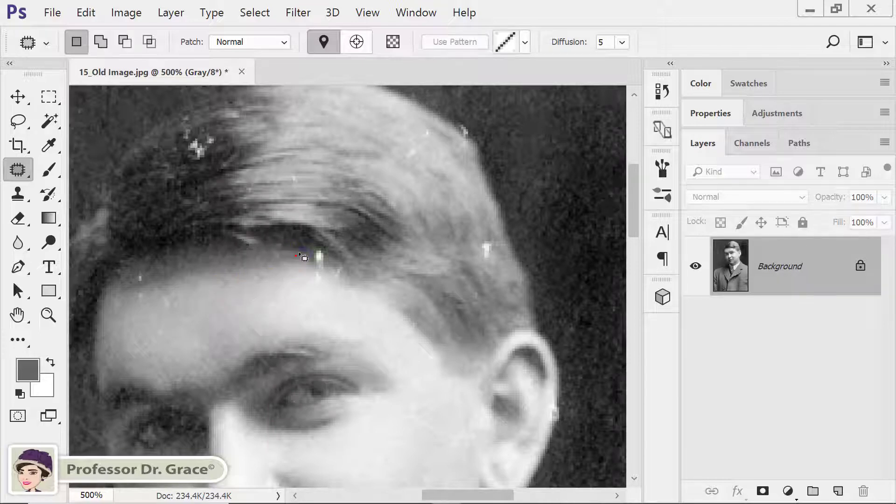
{"action": "mouse_move", "coordinate": [299, 253]}
{"action": "left_mouse_down"}
{"action": "mouse_move", "coordinate": [310, 286]}
{"action": "mouse_move", "coordinate": [346, 286]}
{"action": "mouse_move", "coordinate": [344, 260]}
{"action": "mouse_move", "coordinate": [326, 246]}
{"action": "mouse_move", "coordinate": [300, 250]}
{"action": "mouse_move", "coordinate": [287, 271]}
{"action": "left_mouse_up"}
{"action": "key", "text": "ctrl+d"}
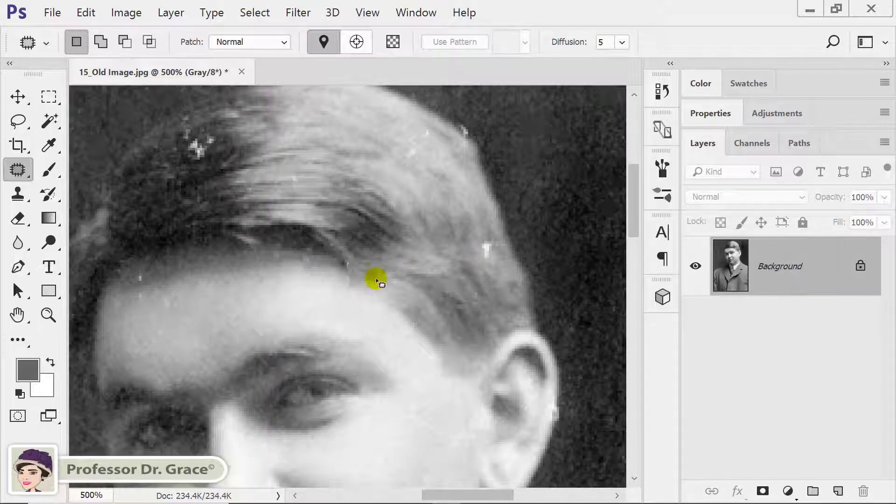
{"action": "mouse_move", "coordinate": [349, 263]}
{"action": "left_mouse_down"}
{"action": "mouse_move", "coordinate": [365, 290]}
{"action": "mouse_move", "coordinate": [346, 270]}
{"action": "mouse_move", "coordinate": [360, 282]}
{"action": "left_mouse_up"}
{"action": "key", "text": "ctrl+d"}
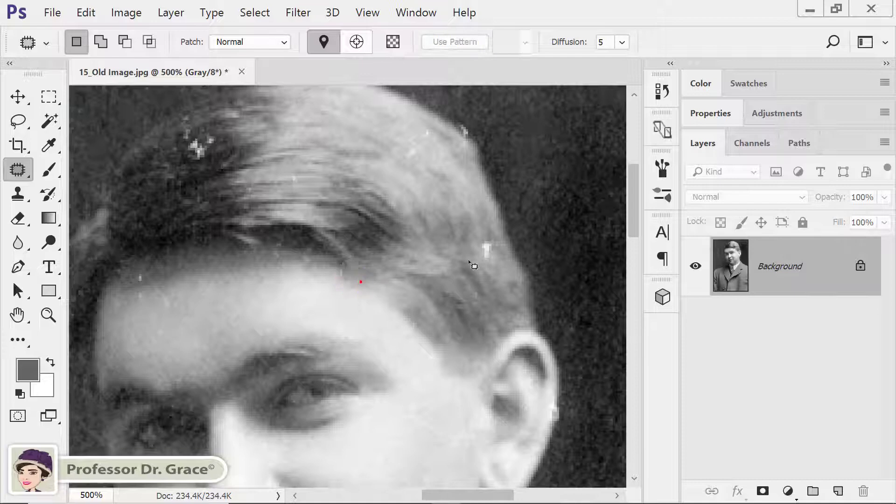
{"action": "mouse_move", "coordinate": [486, 239]}
{"action": "left_mouse_down"}
{"action": "mouse_move", "coordinate": [490, 267]}
{"action": "mouse_move", "coordinate": [452, 229]}
{"action": "left_mouse_up"}
{"action": "key", "text": "ctrl+d"}
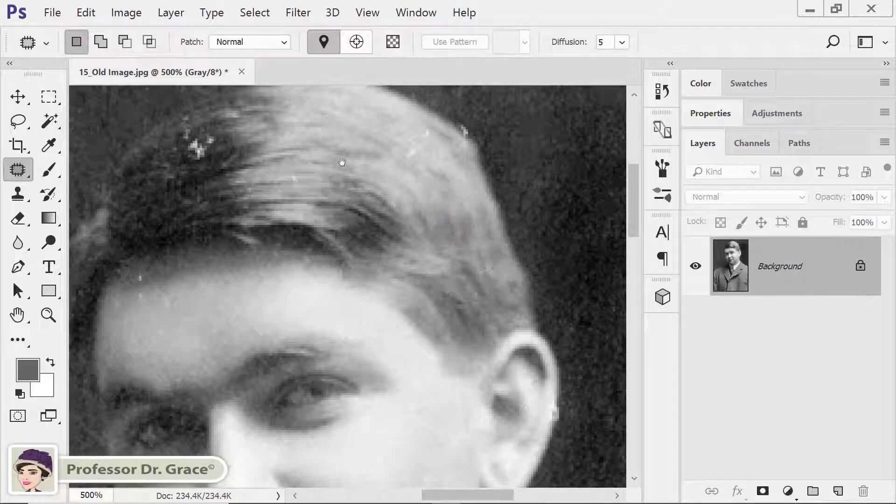
Patch the white spots in the hair and another spot on the forehead.
{"action": "left_click_drag", "start_coordinate": [342, 162], "coordinate": [421, 197]}
{"action": "mouse_move", "coordinate": [304, 185]}
{"action": "left_mouse_down"}
{"action": "mouse_move", "coordinate": [260, 157]}
{"action": "mouse_move", "coordinate": [301, 182]}
{"action": "mouse_move", "coordinate": [236, 228]}
{"action": "left_mouse_up"}
{"action": "key", "text": "ctrl+d"}
{"action": "mouse_move", "coordinate": [247, 300]}
{"action": "left_mouse_down"}
{"action": "mouse_move", "coordinate": [264, 249]}
{"action": "mouse_move", "coordinate": [238, 254]}
{"action": "mouse_move", "coordinate": [220, 275]}
{"action": "mouse_move", "coordinate": [246, 267]}
{"action": "mouse_move", "coordinate": [290, 279]}
{"action": "left_mouse_up"}
{"action": "key", "text": "ctrl+d"}
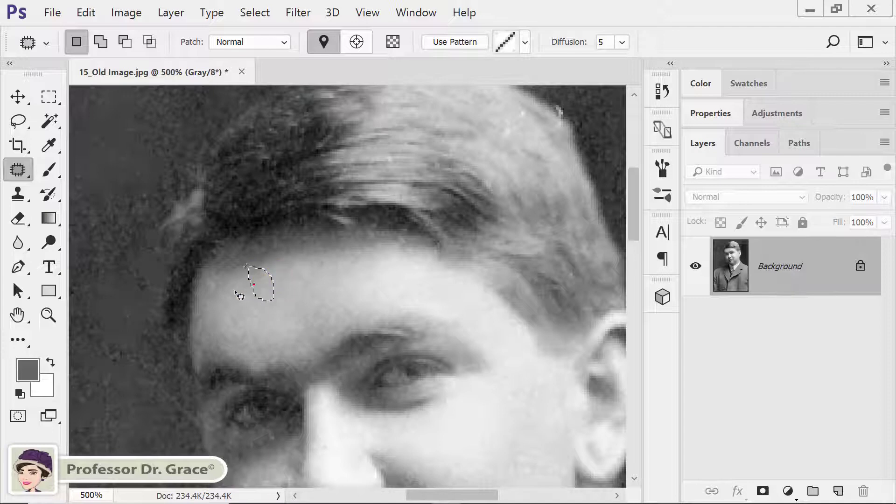
{"action": "key", "text": "ctrl+d"}
{"action": "left_click_drag", "start_coordinate": [210, 280], "coordinate": [242, 289]}
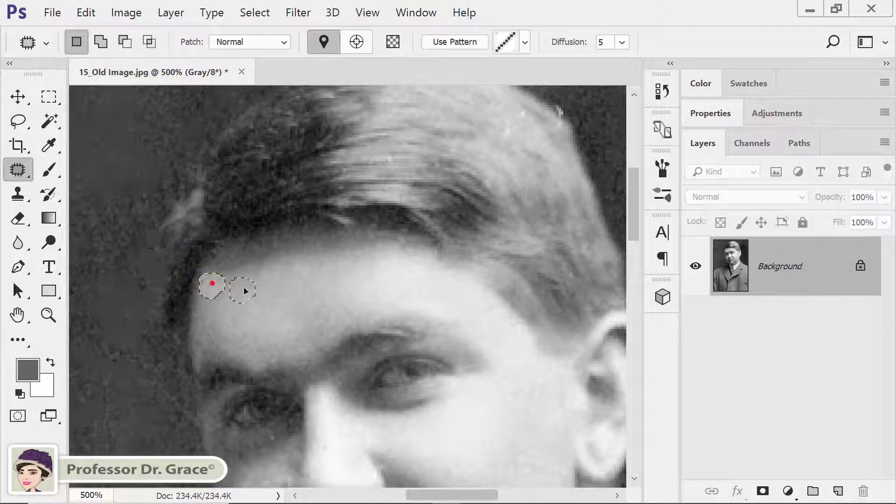
{"action": "key", "text": "ctrl+d"}
Patch the white spots on top of the hair and at the hair's edge.
{"action": "mouse_move", "coordinate": [400, 160]}
{"action": "left_mouse_down"}
{"action": "mouse_move", "coordinate": [387, 162]}
{"action": "mouse_move", "coordinate": [394, 164]}
{"action": "left_mouse_up"}
{"action": "left_click_drag", "start_coordinate": [493, 145], "coordinate": [437, 207]}
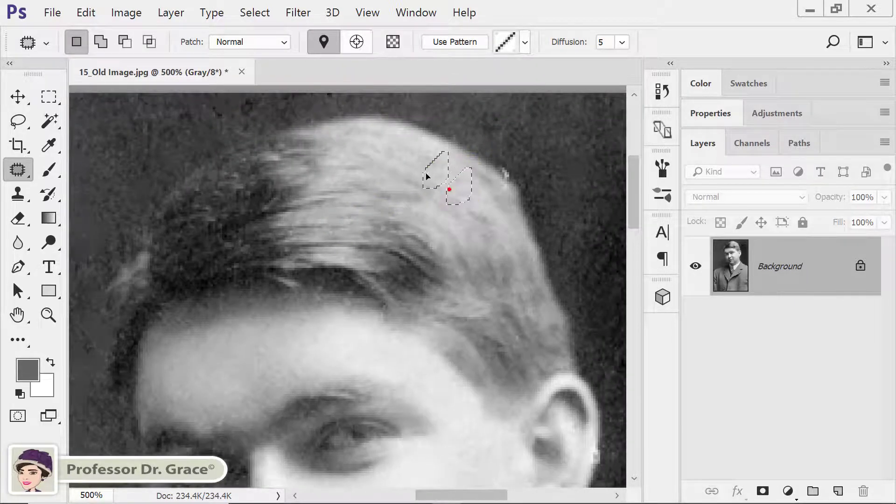
{"action": "left_click_drag", "start_coordinate": [476, 181], "coordinate": [427, 176]}
{"action": "left_click", "coordinate": [522, 181]}
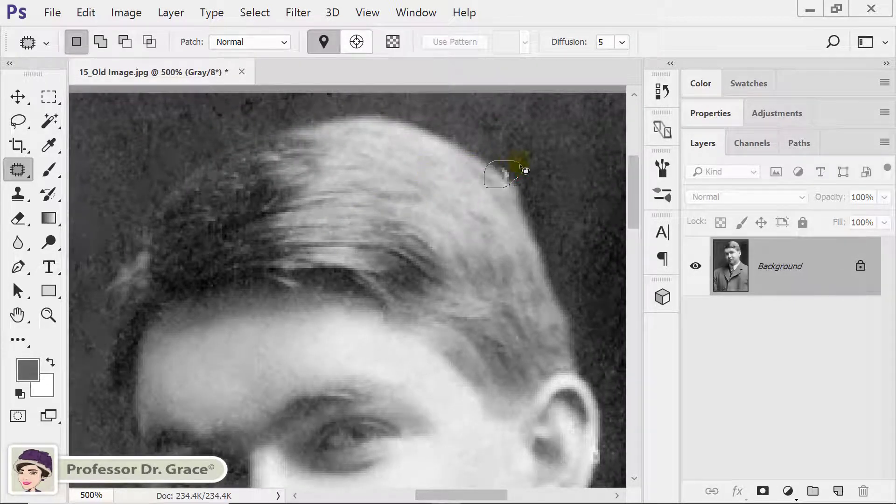
{"action": "mouse_move", "coordinate": [524, 183]}
{"action": "left_mouse_down"}
{"action": "mouse_move", "coordinate": [513, 184]}
{"action": "mouse_move", "coordinate": [530, 226]}
{"action": "left_mouse_up"}
Patch the white spots along the ear edge and in the forehead hair.
{"action": "left_click", "coordinate": [529, 226]}
{"action": "left_click_drag", "start_coordinate": [522, 316], "coordinate": [480, 238]}
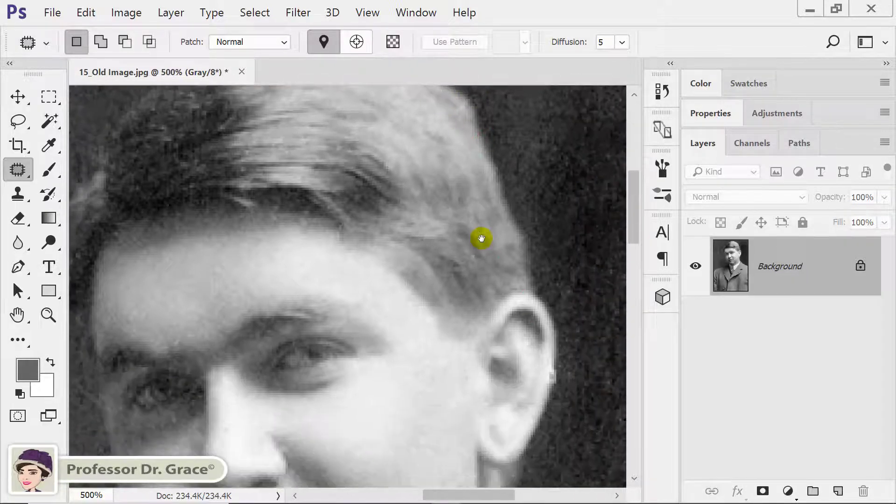
{"action": "left_click_drag", "start_coordinate": [531, 337], "coordinate": [555, 370]}
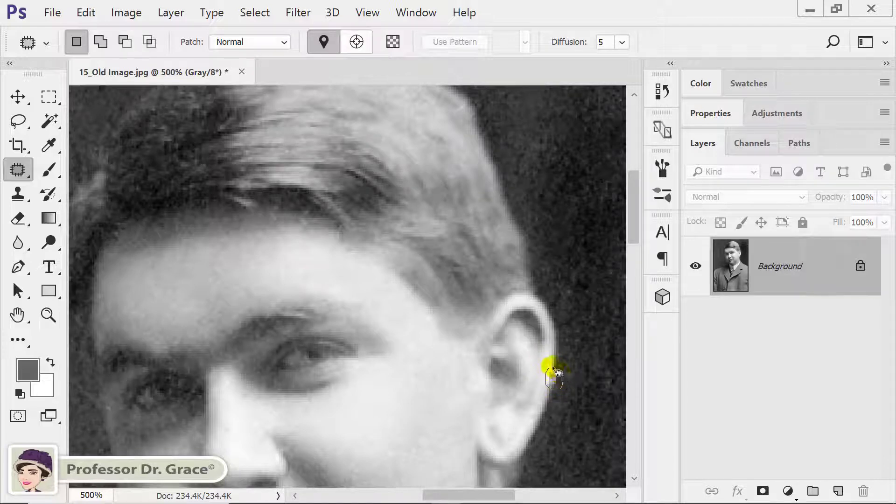
{"action": "mouse_move", "coordinate": [561, 376]}
{"action": "left_mouse_down"}
{"action": "mouse_move", "coordinate": [550, 374]}
{"action": "mouse_move", "coordinate": [550, 399]}
{"action": "left_mouse_up"}
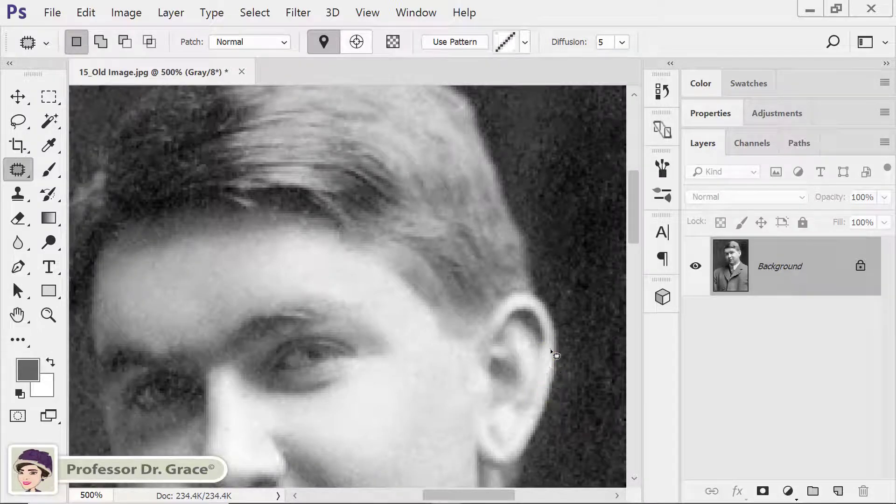
{"action": "key", "text": "ctrl+d"}
{"action": "left_click_drag", "start_coordinate": [466, 314], "coordinate": [425, 229]}
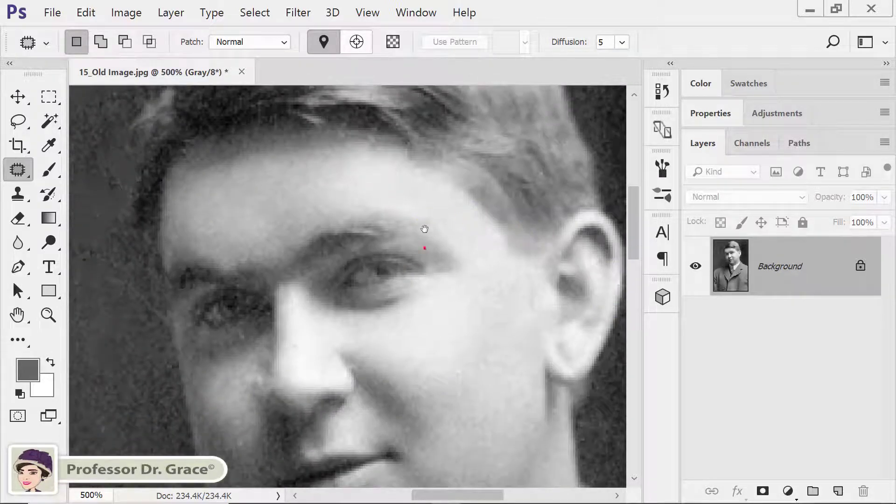
{"action": "left_click_drag", "start_coordinate": [404, 141], "coordinate": [398, 158]}
{"action": "key", "text": "ctrl+d"}
{"action": "left_click_drag", "start_coordinate": [468, 302], "coordinate": [490, 188]}
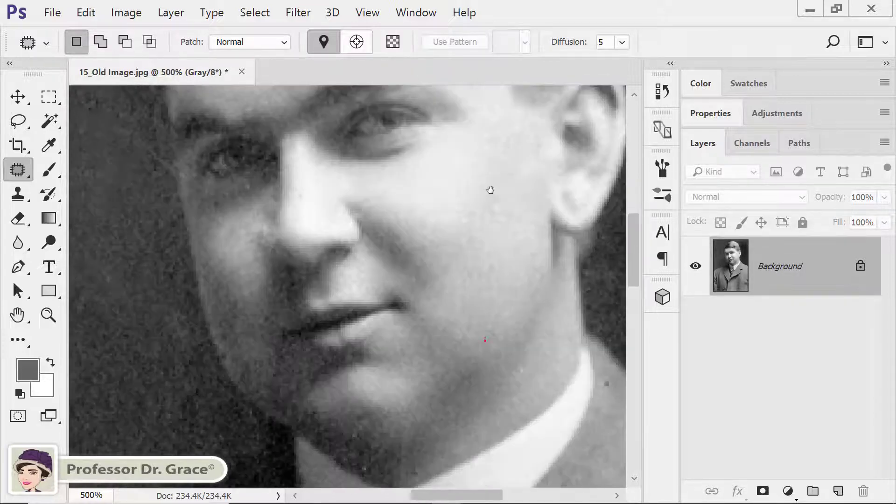
{"action": "left_click_drag", "start_coordinate": [504, 320], "coordinate": [495, 303]}
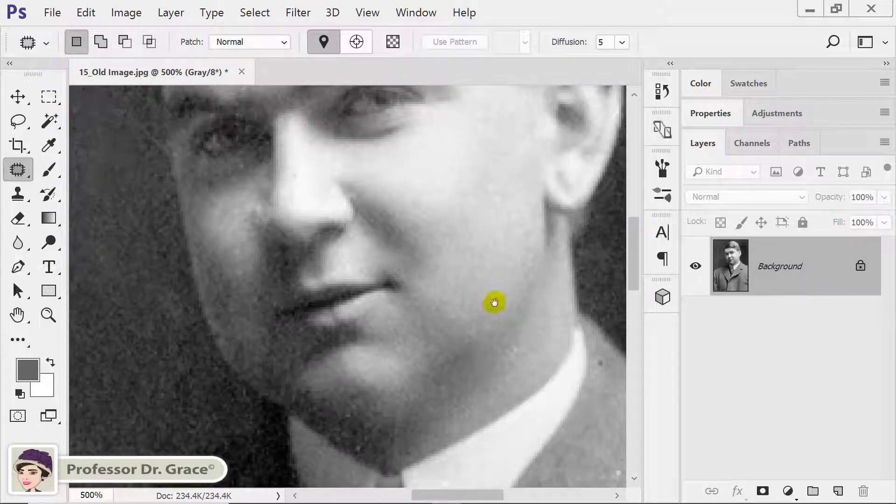
{"action": "left_click", "coordinate": [17, 171]}
Switch to the Healing Brush at size 5 over the collar and dismiss the source-point warning.
{"action": "left_click", "coordinate": [87, 194]}
{"action": "key", "text": "bracketleft"}
{"action": "key", "text": "bracketleft"}
{"action": "key", "text": "bracketright"}
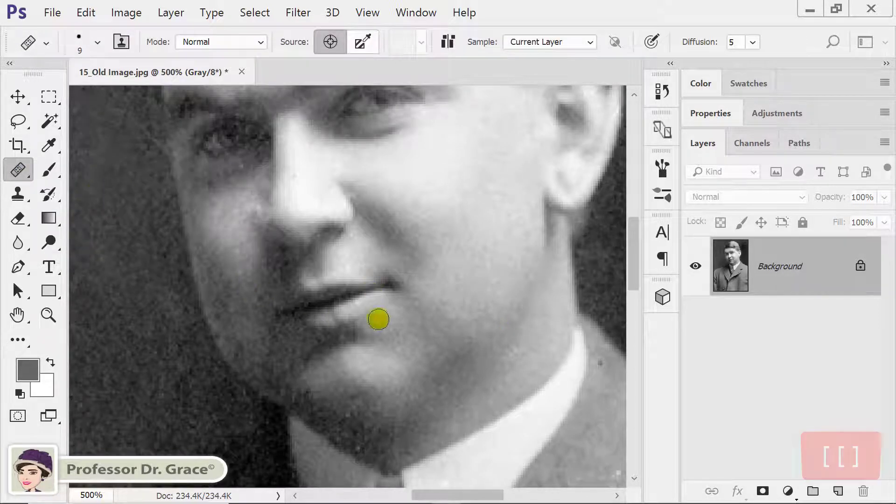
{"action": "left_click_drag", "start_coordinate": [392, 466], "coordinate": [399, 300]}
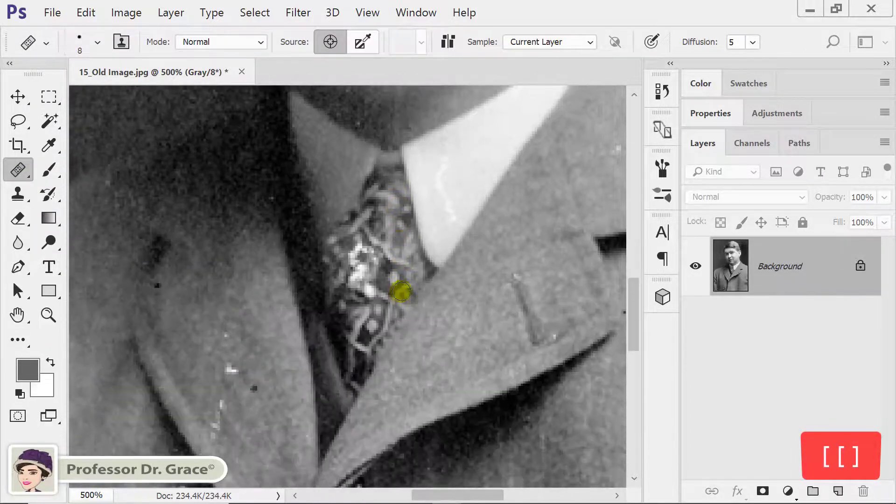
{"action": "key", "text": "bracketleft"}
{"action": "key", "text": "bracketleft"}
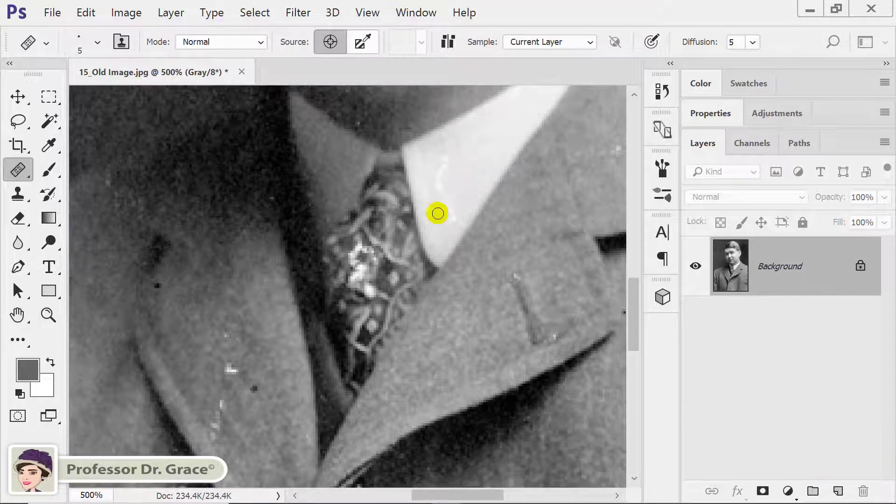
{"action": "left_click", "coordinate": [229, 300]}
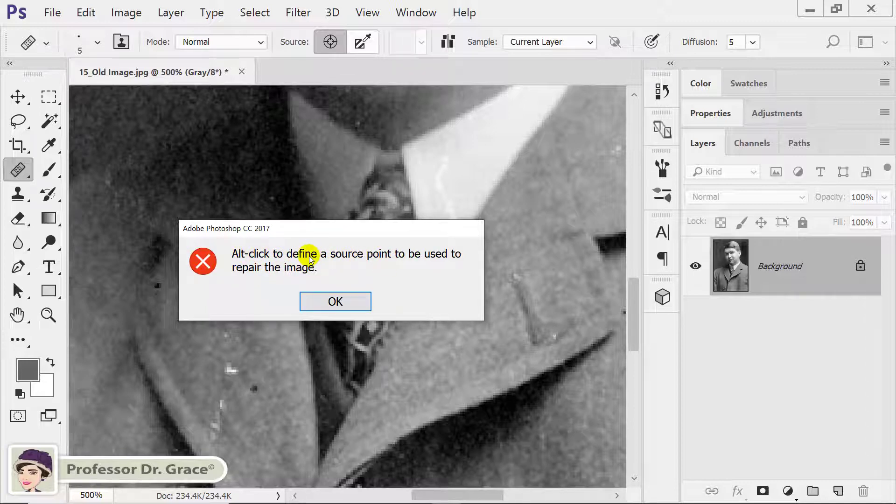
{"action": "left_click", "coordinate": [345, 302]}
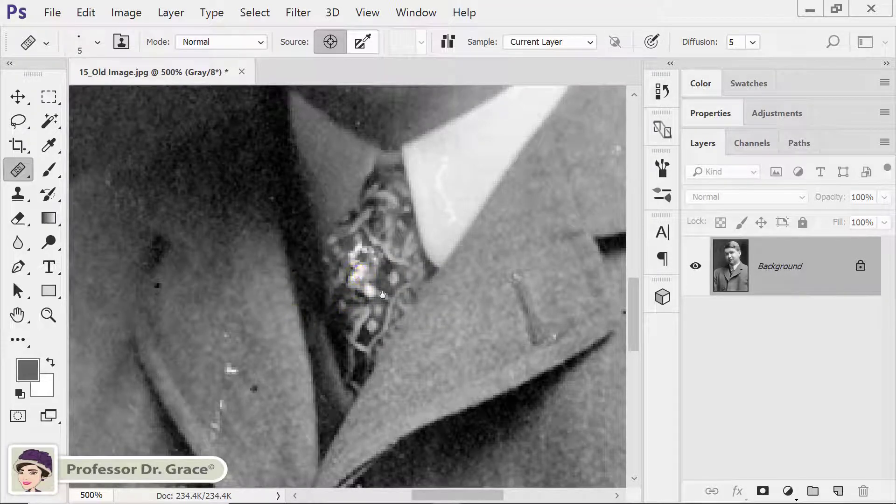
Alt-click a clean coat area to set it as the healing source.
{"action": "left_click_drag", "start_coordinate": [382, 295], "coordinate": [364, 304]}
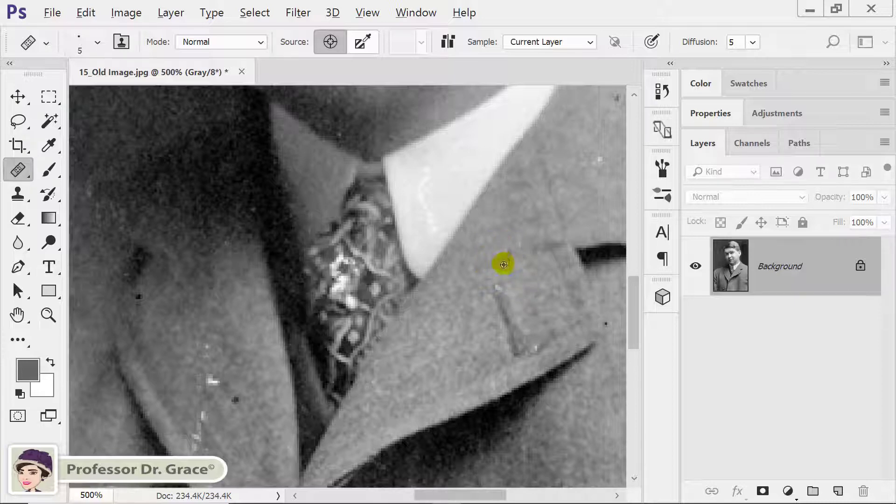
{"action": "key", "text": "alt"}
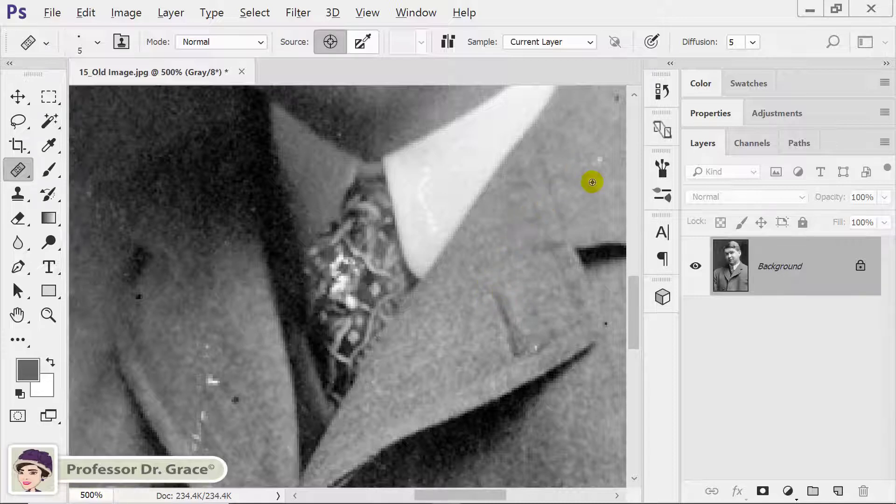
{"action": "key", "text": "alt"}
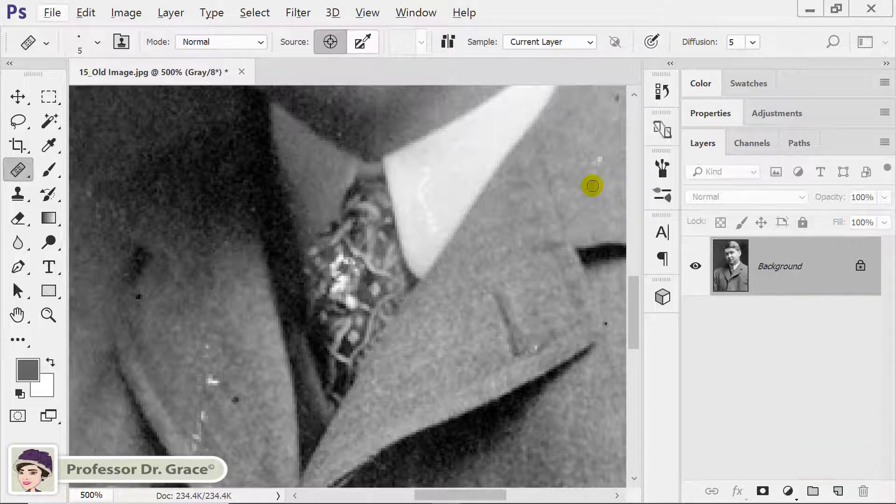
{"action": "key", "text": "alt"}
{"action": "left_click", "coordinate": [593, 186], "text": "alt"}
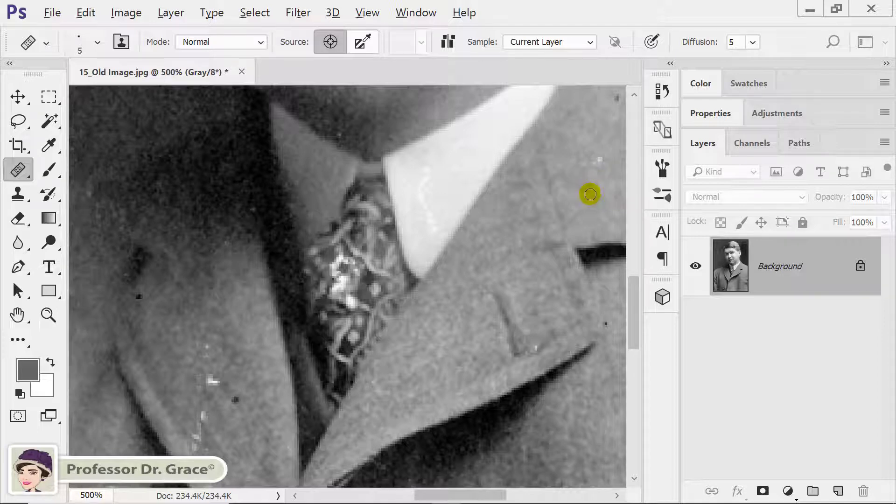
{"action": "key", "text": "alt"}
Heal the dark speck and white specks on the left lapel, resampling nearby clean fabric.
{"action": "left_click", "coordinate": [236, 399]}
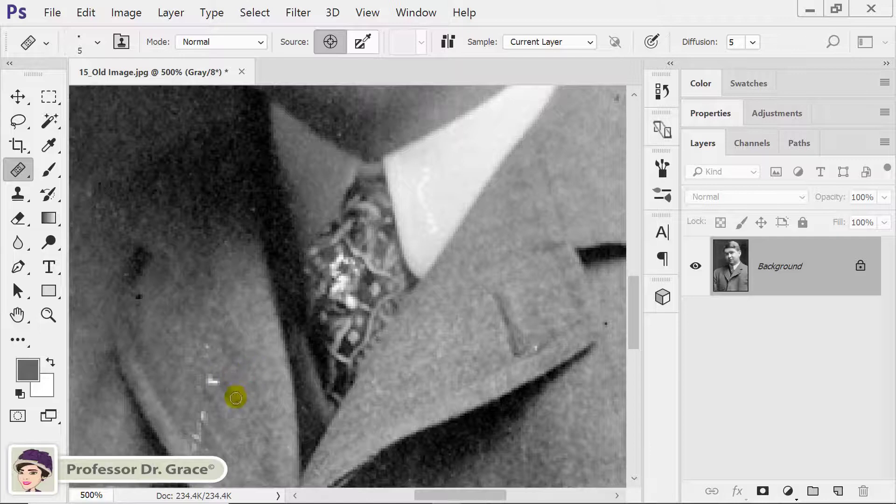
{"action": "left_click", "coordinate": [206, 380], "text": "alt"}
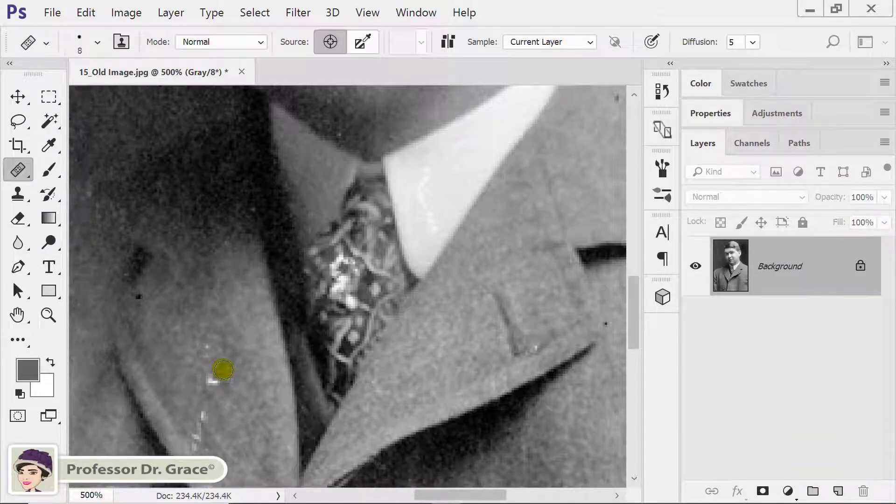
{"action": "left_click", "coordinate": [228, 378]}
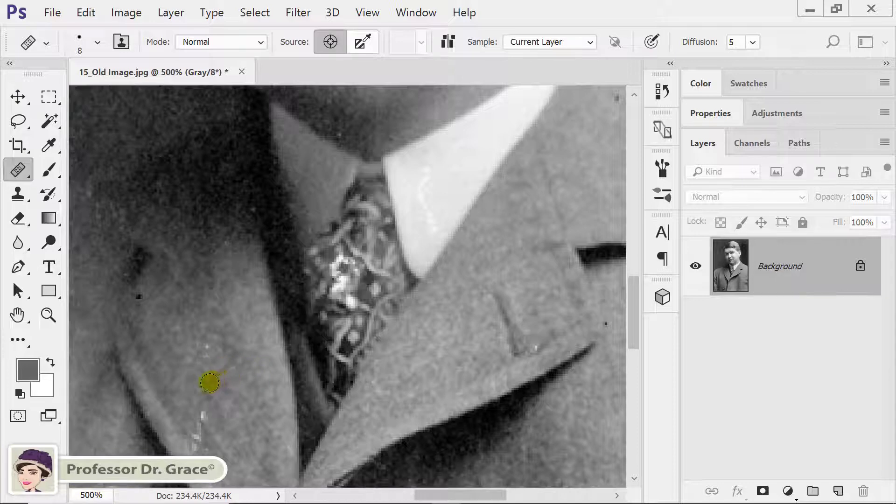
{"action": "left_click", "coordinate": [221, 343], "text": "alt"}
{"action": "left_click_drag", "start_coordinate": [200, 430], "coordinate": [201, 441]}
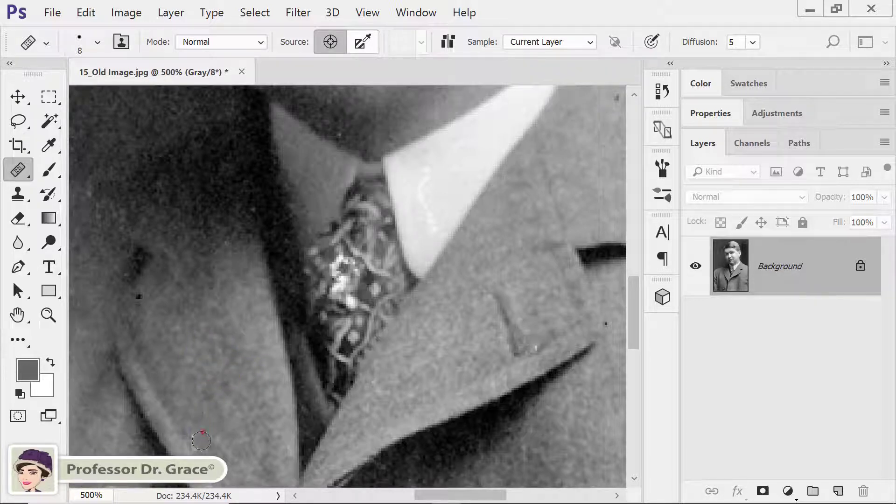
{"action": "left_click", "coordinate": [228, 214], "text": "alt"}
Heal three specks on the coat front beside the pocket.
{"action": "scroll", "coordinate": [466, 257], "scroll_direction": "down", "scroll_amount": 2}
{"action": "scroll", "coordinate": [467, 257], "scroll_direction": "right", "scroll_amount": 5}
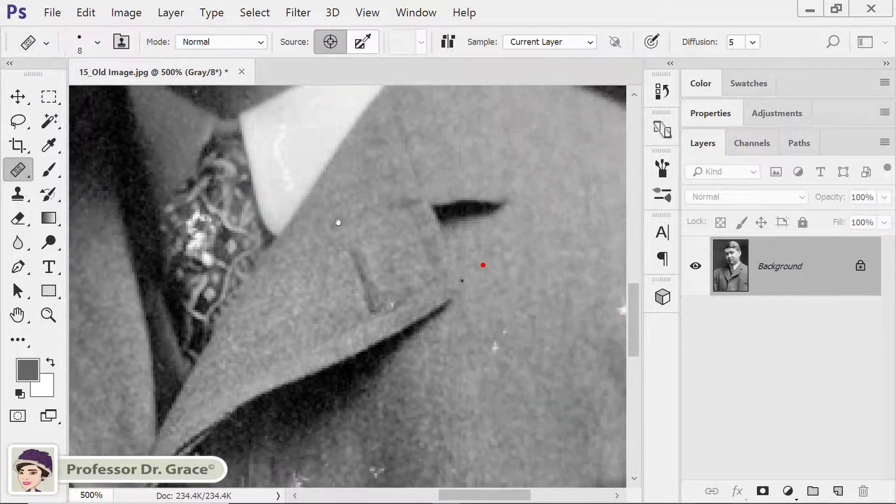
{"action": "left_click", "coordinate": [490, 344], "text": "alt"}
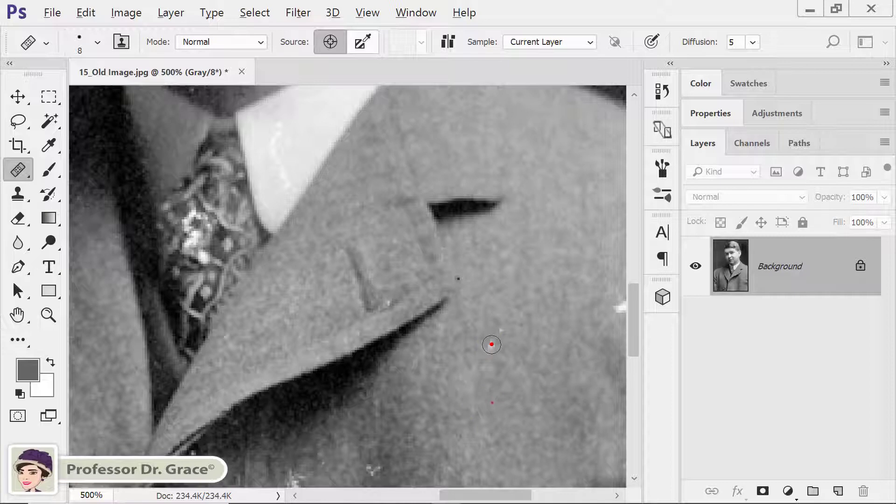
{"action": "left_click", "coordinate": [491, 381]}
{"action": "left_click", "coordinate": [489, 342]}
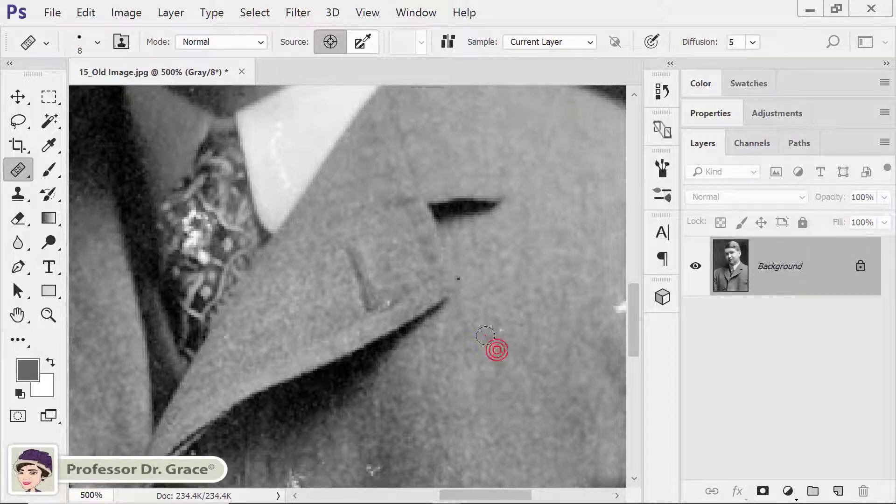
{"action": "scroll", "coordinate": [516, 337], "scroll_direction": "right", "scroll_amount": 4}
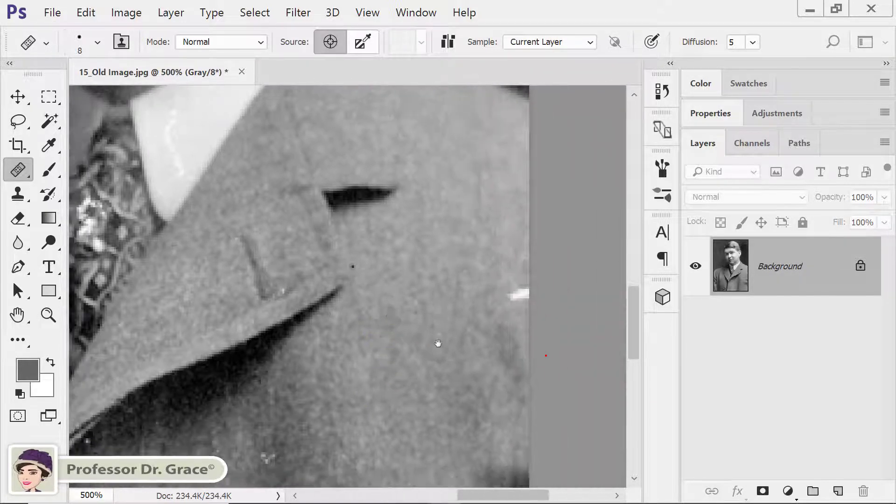
{"action": "left_click_drag", "start_coordinate": [508, 313], "coordinate": [492, 277]}
Enlarge the brush to 10, sample clean coat and heal the white streak on the jacket's right edge.
{"action": "key", "text": "bracketright"}
{"action": "key", "text": "bracketright"}
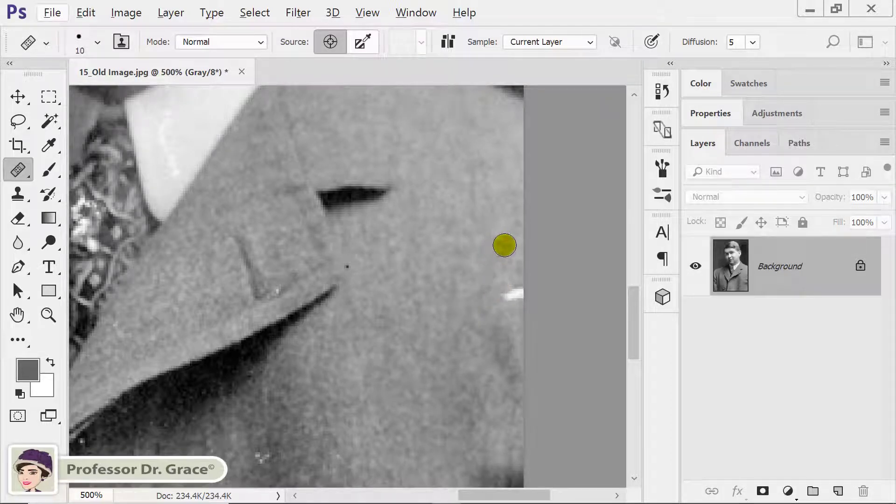
{"action": "left_click", "coordinate": [505, 244], "text": "alt"}
{"action": "left_click", "coordinate": [520, 292]}
{"action": "left_click_drag", "start_coordinate": [520, 292], "coordinate": [509, 296]}
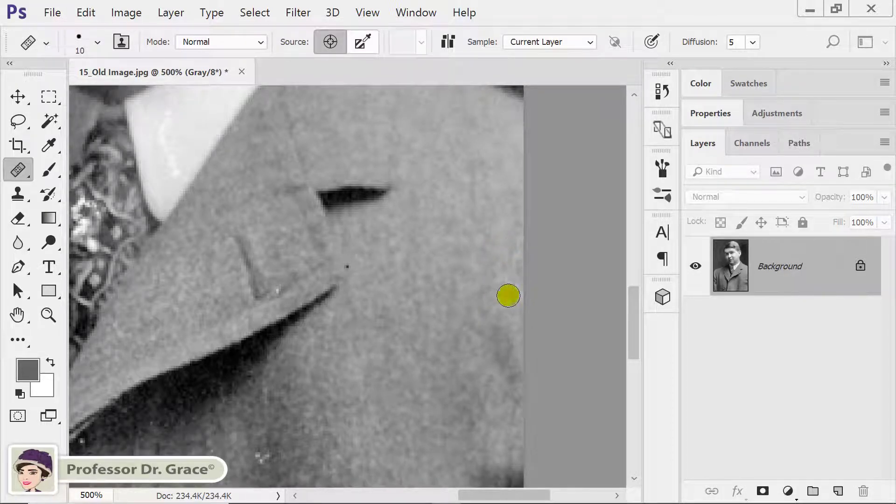
Heal the specks on the jacket, including the small dark dot and the speck beside the lapel edge.
{"action": "left_click", "coordinate": [277, 421]}
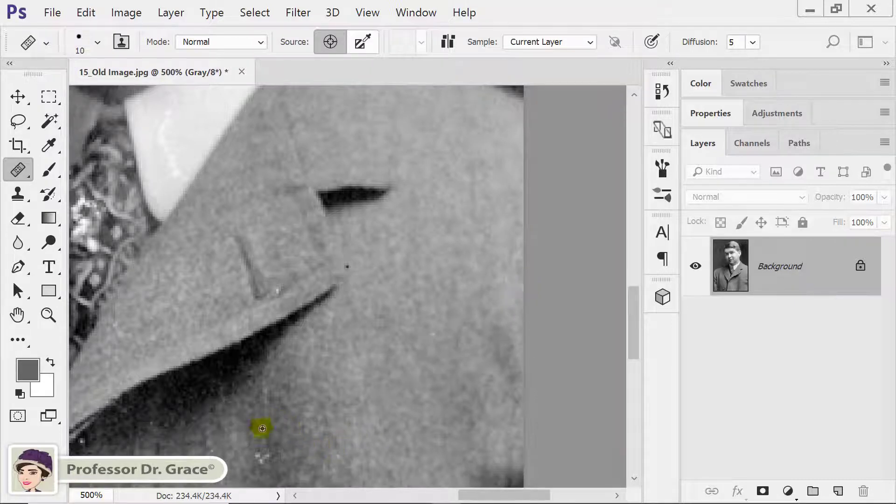
{"action": "left_click", "coordinate": [401, 309]}
{"action": "left_click", "coordinate": [375, 279]}
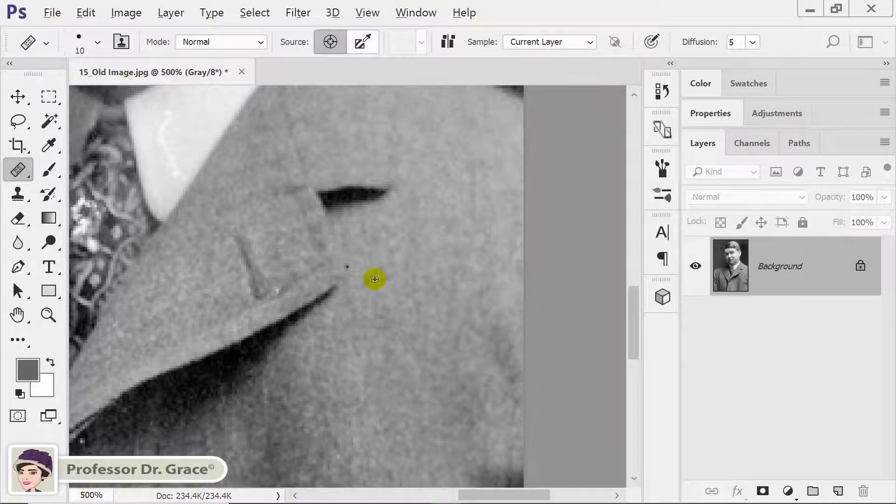
{"action": "left_click", "coordinate": [356, 265]}
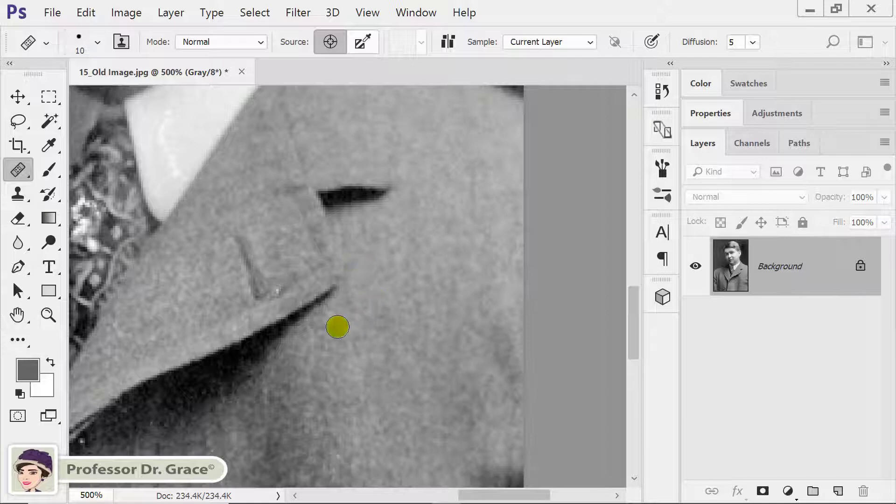
{"action": "mouse_move", "coordinate": [336, 324]}
{"action": "left_mouse_down"}
{"action": "mouse_move", "coordinate": [458, 245]}
{"action": "mouse_move", "coordinate": [428, 236]}
{"action": "left_mouse_up"}
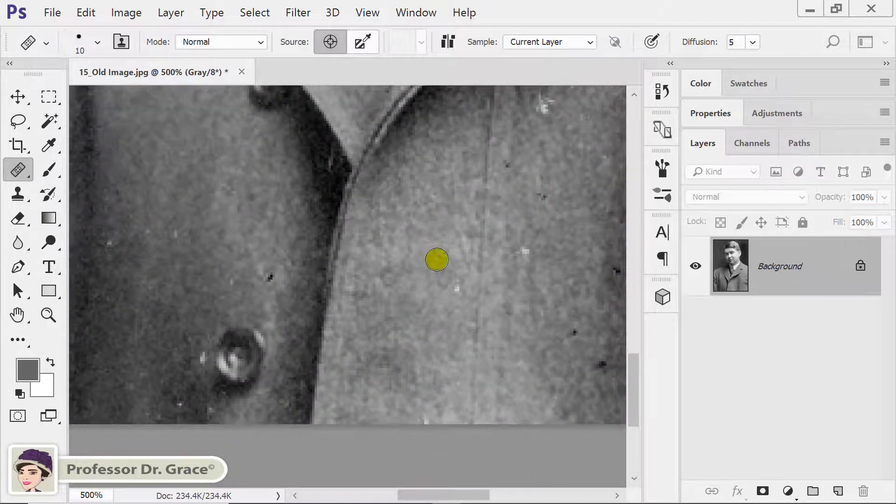
Heal the white specks from the lower jacket up its right side to the top.
{"action": "left_click", "coordinate": [457, 291]}
{"action": "left_click", "coordinate": [420, 378]}
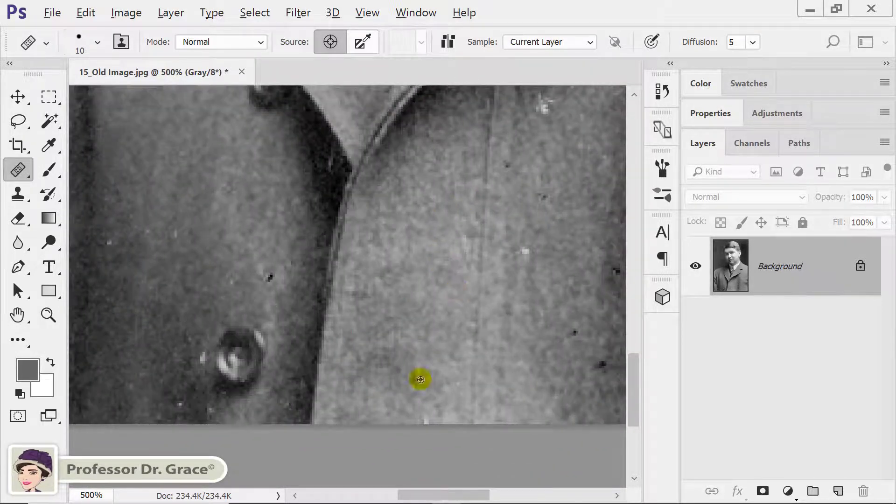
{"action": "left_click", "coordinate": [501, 346]}
{"action": "left_click", "coordinate": [517, 297]}
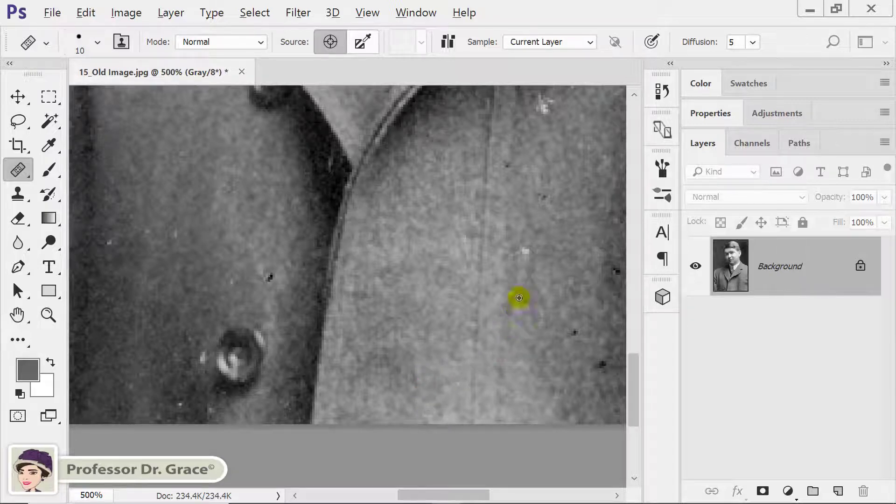
{"action": "left_click", "coordinate": [526, 252]}
{"action": "left_click", "coordinate": [547, 213]}
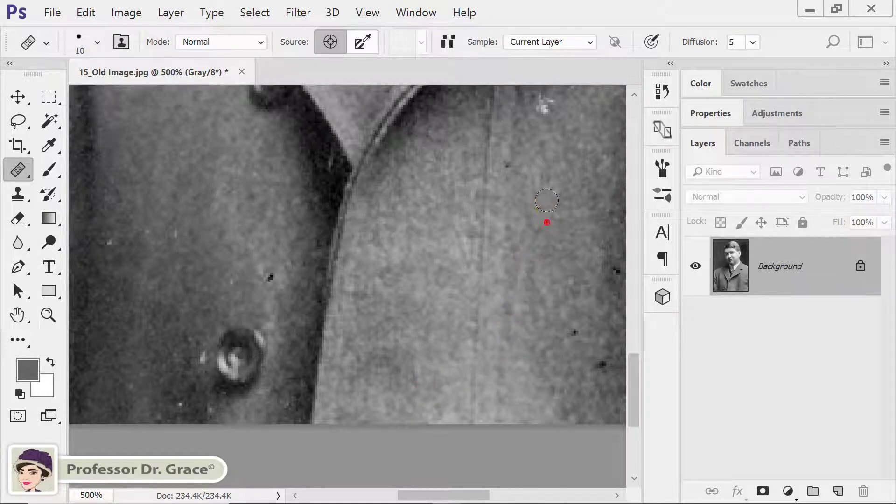
{"action": "left_click", "coordinate": [509, 194]}
{"action": "left_click", "coordinate": [508, 166]}
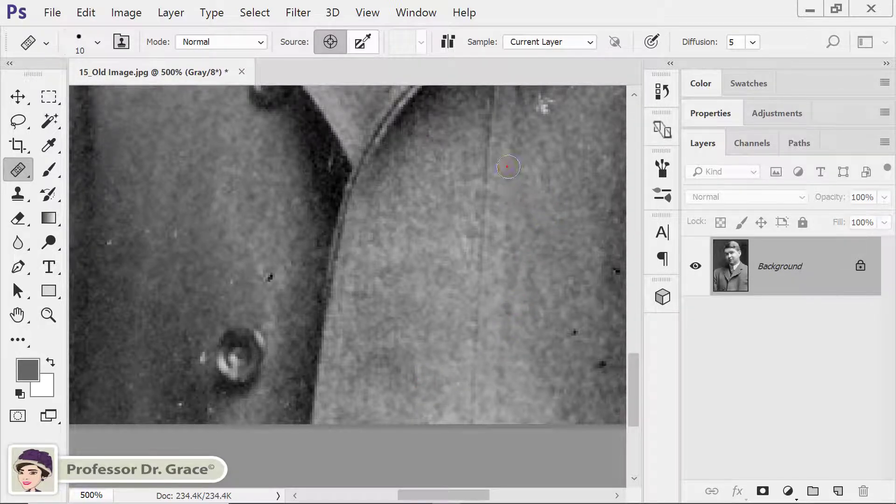
{"action": "left_click", "coordinate": [547, 112]}
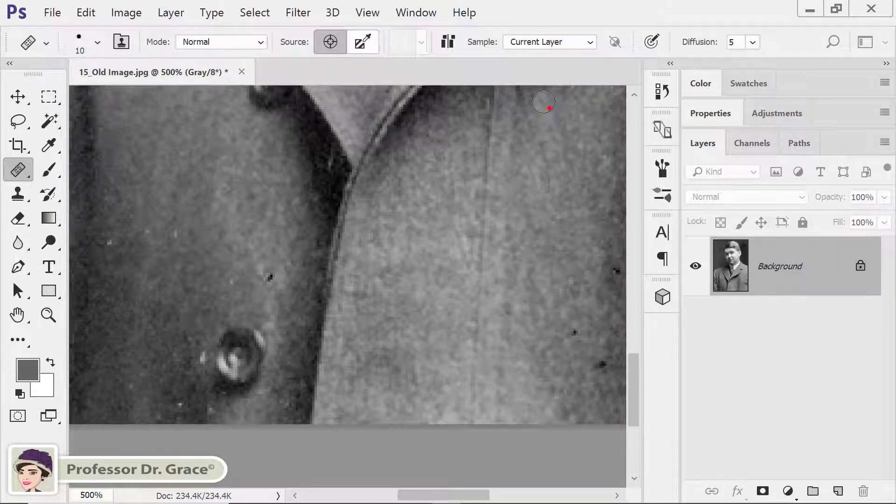
Heal the dark specks on the lower jacket and its lower-right area.
{"action": "left_click_drag", "start_coordinate": [555, 253], "coordinate": [463, 287]}
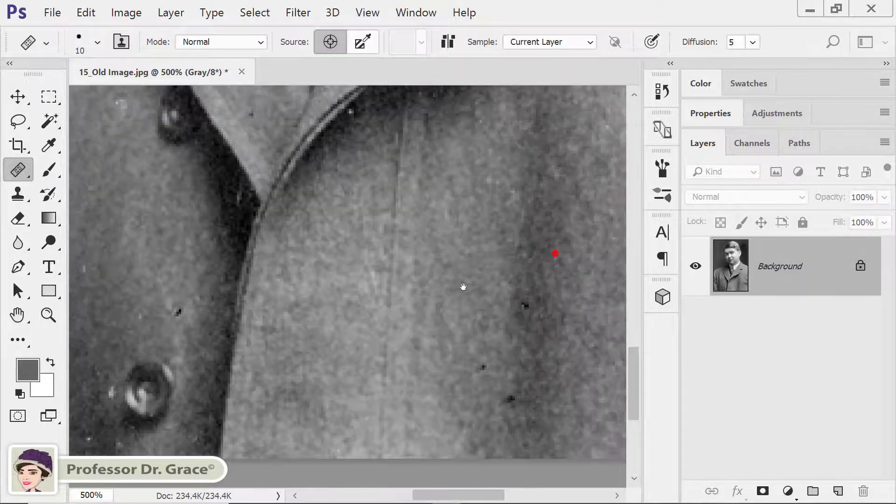
{"action": "left_click", "coordinate": [511, 400]}
{"action": "left_click", "coordinate": [485, 368]}
{"action": "left_click", "coordinate": [472, 410]}
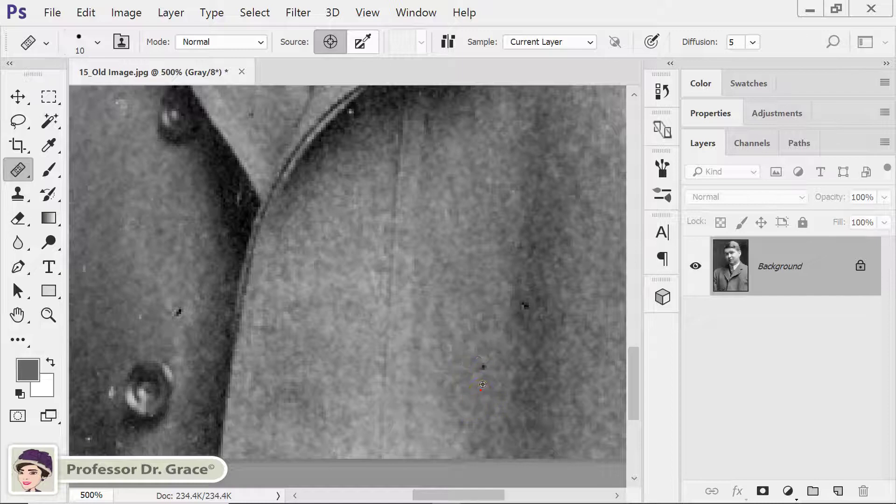
{"action": "left_click", "coordinate": [520, 330]}
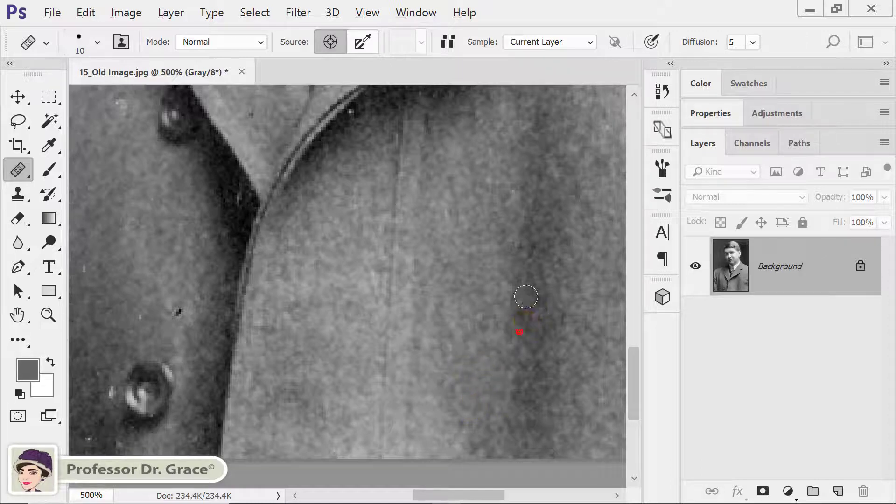
{"action": "left_click", "coordinate": [530, 396]}
{"action": "mouse_move", "coordinate": [220, 290]}
{"action": "left_mouse_down"}
{"action": "mouse_move", "coordinate": [416, 361]}
{"action": "mouse_move", "coordinate": [480, 415]}
{"action": "left_mouse_up"}
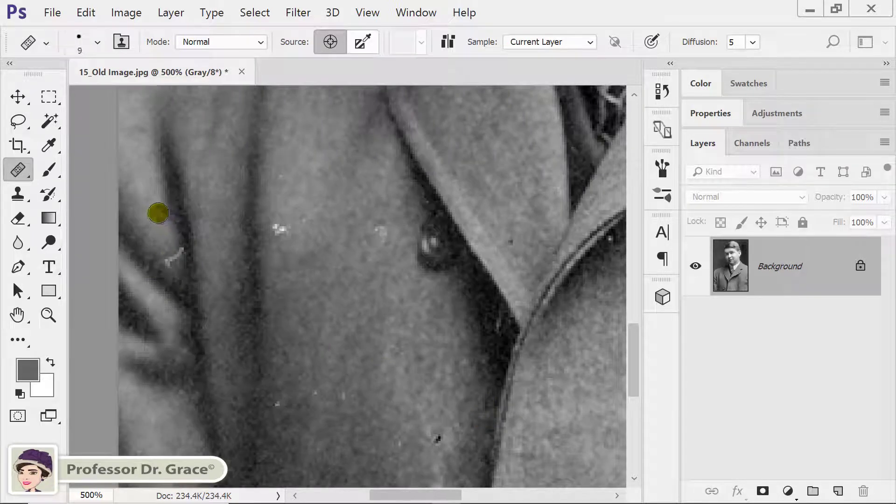
Heal dust spots on the coat, resizing the brush to 15 for the specks near the buttonhole.
{"action": "key", "text": "bracketleft"}
{"action": "key", "text": "bracketleft"}
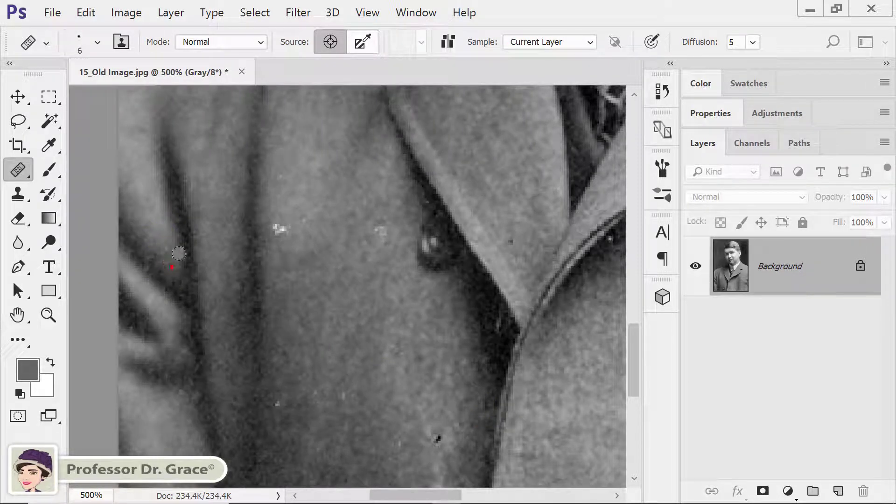
{"action": "left_click", "coordinate": [178, 249]}
{"action": "left_click", "coordinate": [293, 206]}
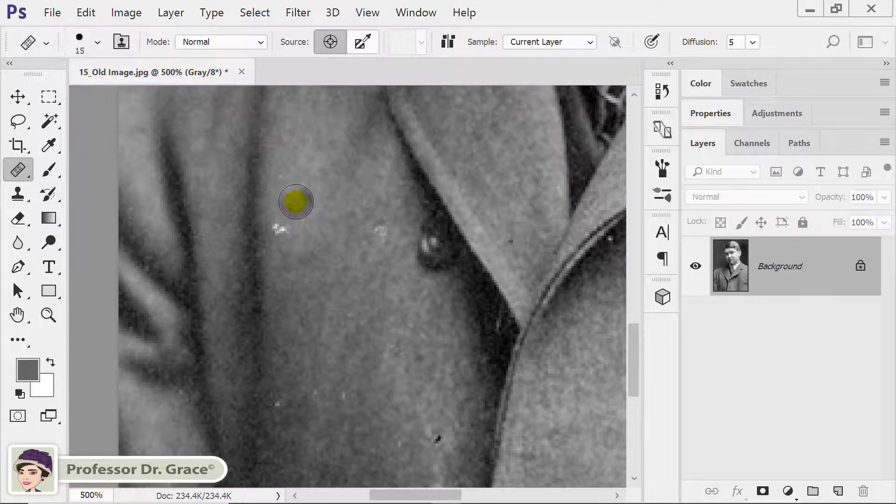
{"action": "key", "text": "bracketright"}
{"action": "key", "text": "bracketright"}
{"action": "key", "text": "bracketright"}
{"action": "left_click", "coordinate": [283, 232]}
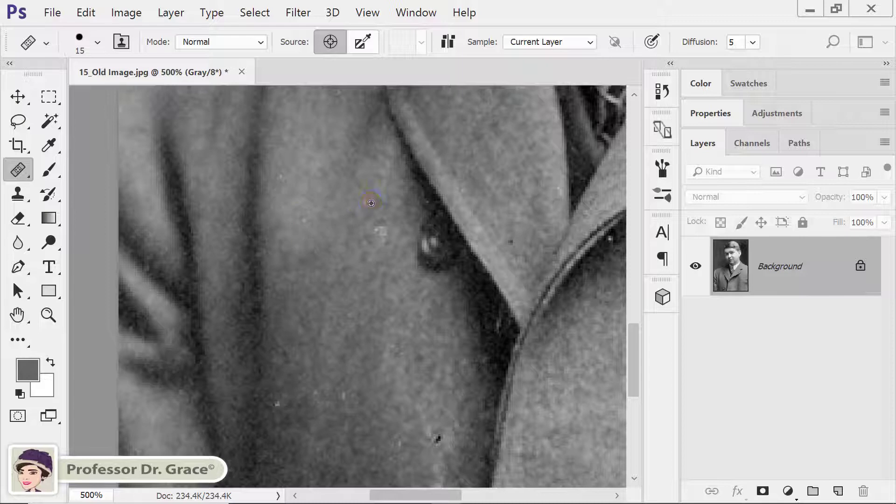
{"action": "left_click", "coordinate": [381, 232]}
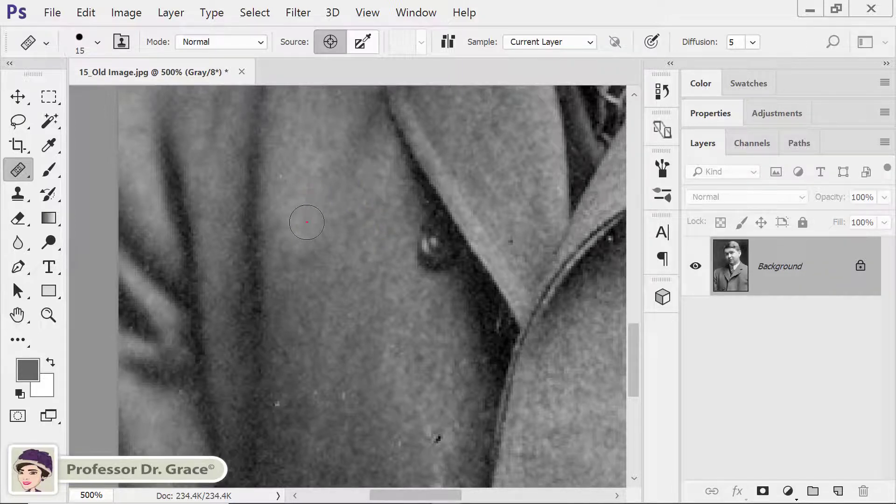
{"action": "left_click", "coordinate": [318, 362]}
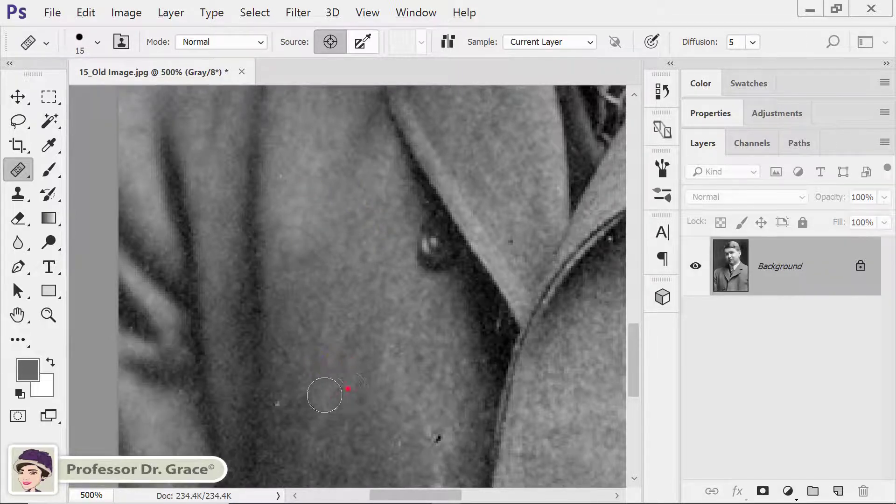
Heal the white specks on the lower coat and the dark specks along the lapel.
{"action": "left_click", "coordinate": [296, 371]}
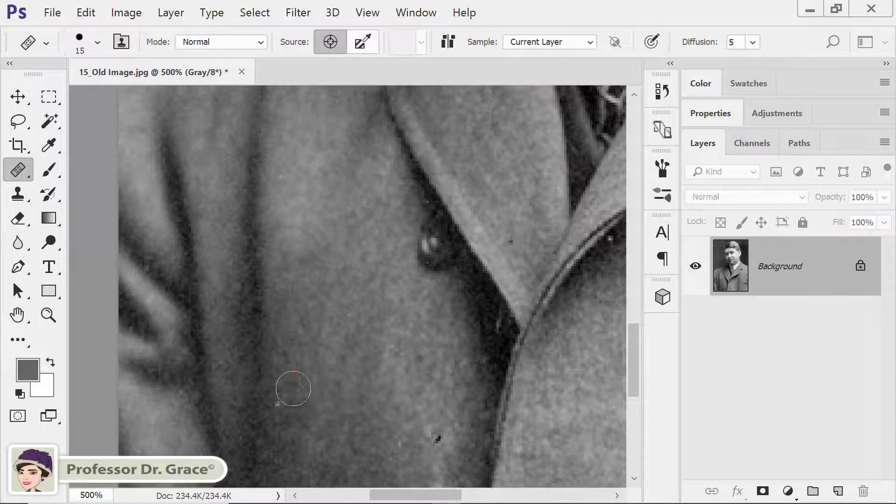
{"action": "left_click", "coordinate": [280, 401]}
{"action": "left_click", "coordinate": [394, 417]}
{"action": "left_click", "coordinate": [434, 436]}
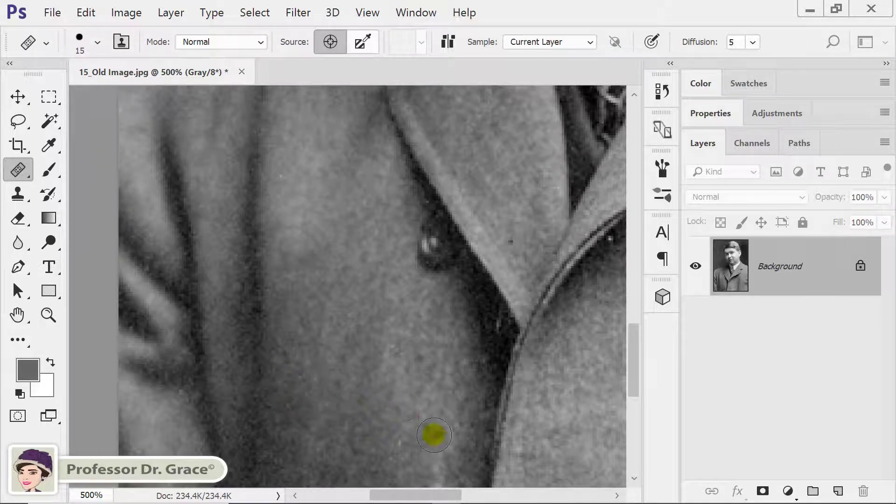
{"action": "left_click", "coordinate": [384, 246]}
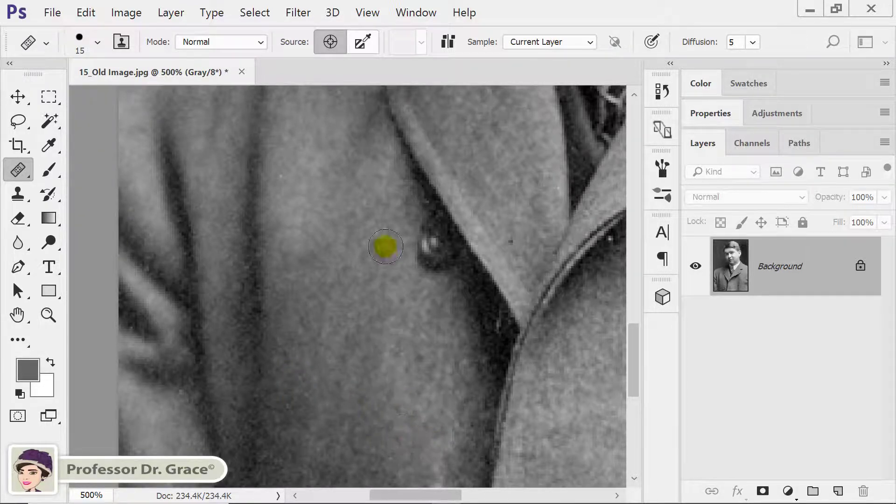
{"action": "left_click", "coordinate": [510, 239]}
{"action": "left_click", "coordinate": [510, 237]}
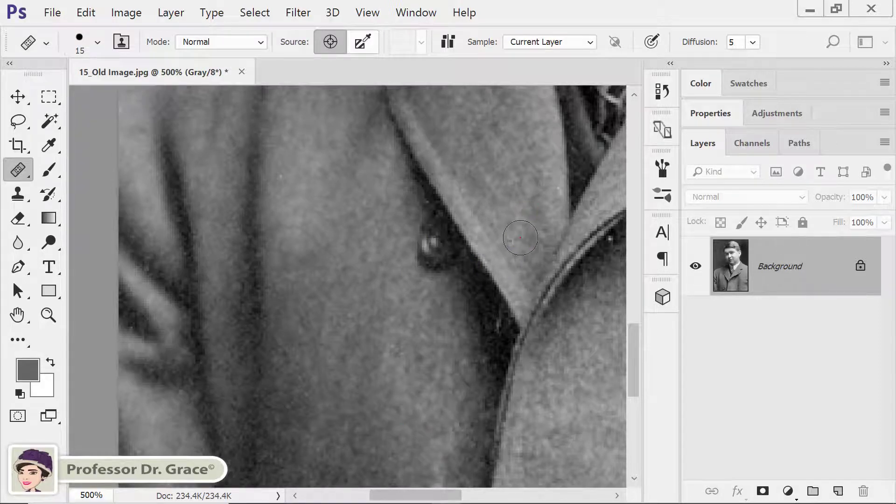
{"action": "left_click", "coordinate": [466, 336]}
{"action": "left_click_drag", "start_coordinate": [467, 336], "coordinate": [404, 201]}
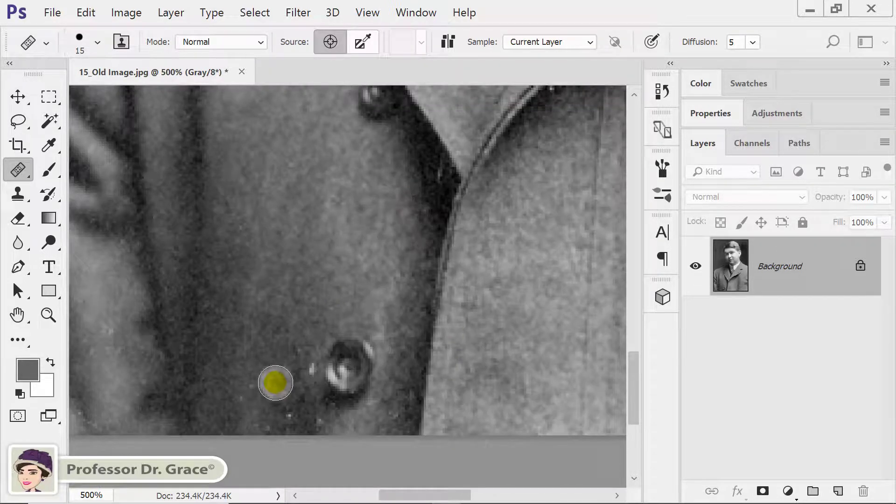
Shrink the brush to 10 and heal blemishes on the dark coat below the button.
{"action": "key", "text": "bracketleft"}
{"action": "left_click_drag", "start_coordinate": [273, 381], "coordinate": [256, 354]}
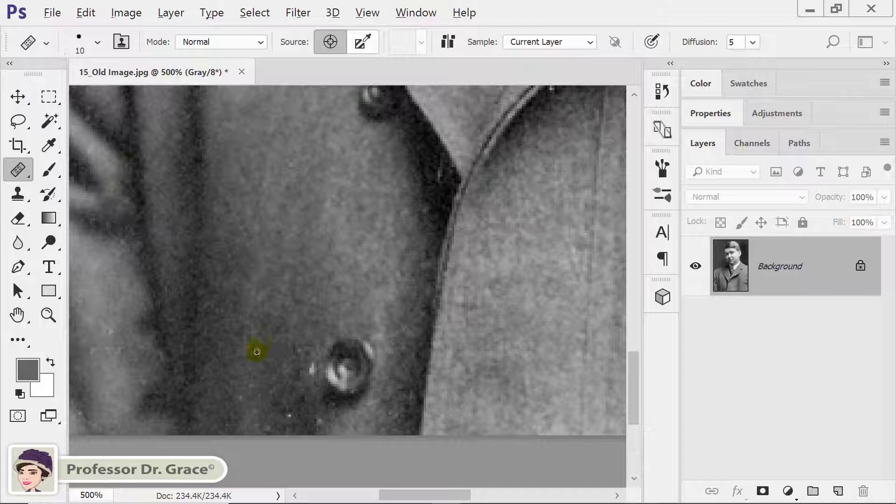
{"action": "left_click", "coordinate": [251, 390]}
{"action": "mouse_move", "coordinate": [301, 366]}
{"action": "left_mouse_down"}
{"action": "mouse_move", "coordinate": [304, 403]}
{"action": "mouse_move", "coordinate": [115, 301]}
{"action": "left_mouse_up"}
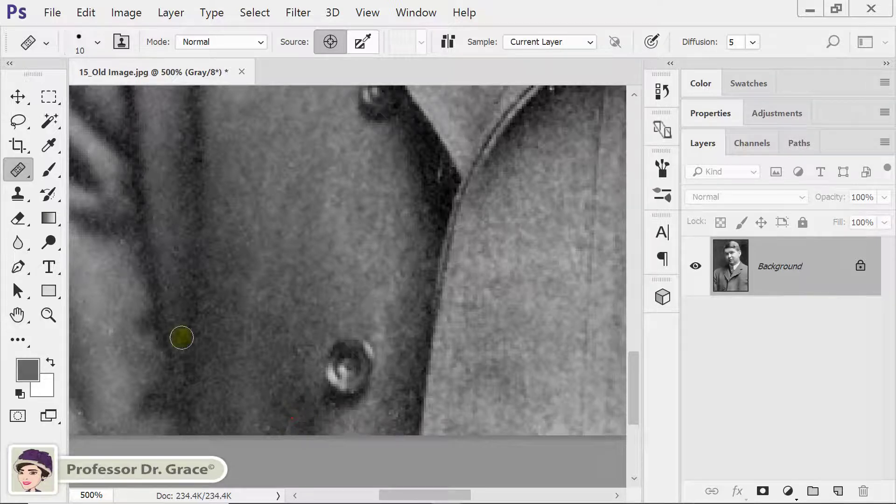
{"action": "left_click", "coordinate": [96, 336], "text": "alt"}
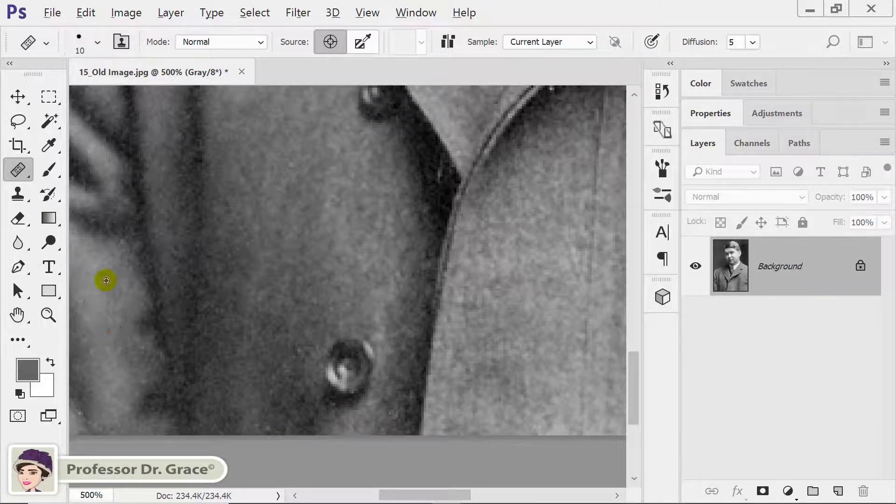
{"action": "left_click", "coordinate": [153, 293]}
{"action": "scroll", "coordinate": [400, 333], "scroll_direction": "up", "scroll_amount": 10}
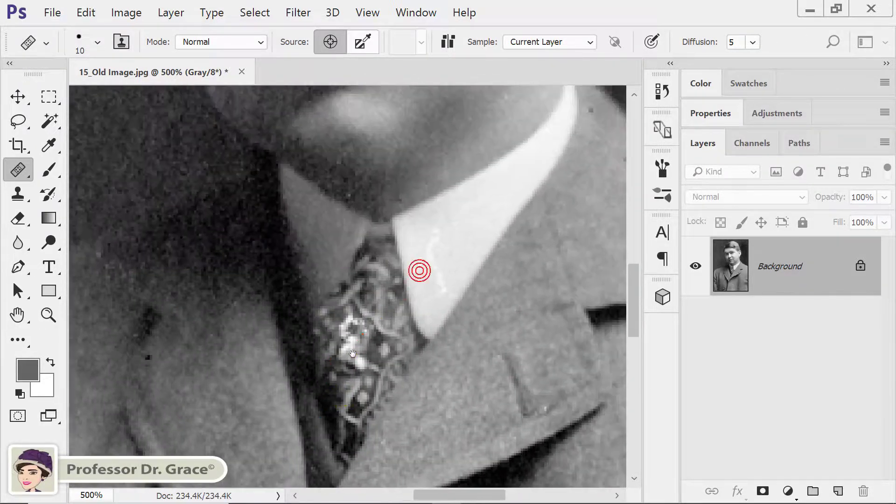
Heal the white mark on the collar and the lapel spots, shrinking the brush to 8.
{"action": "left_click_drag", "start_coordinate": [480, 229], "coordinate": [440, 246]}
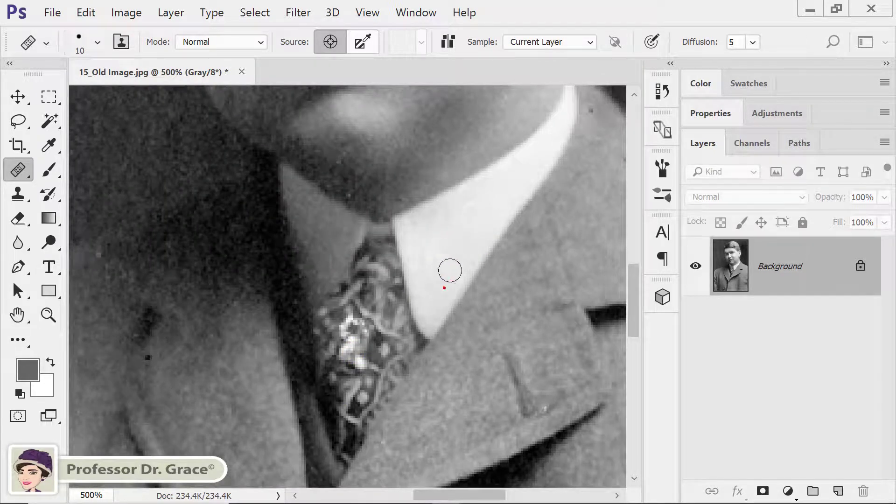
{"action": "left_click_drag", "start_coordinate": [544, 362], "coordinate": [549, 380]}
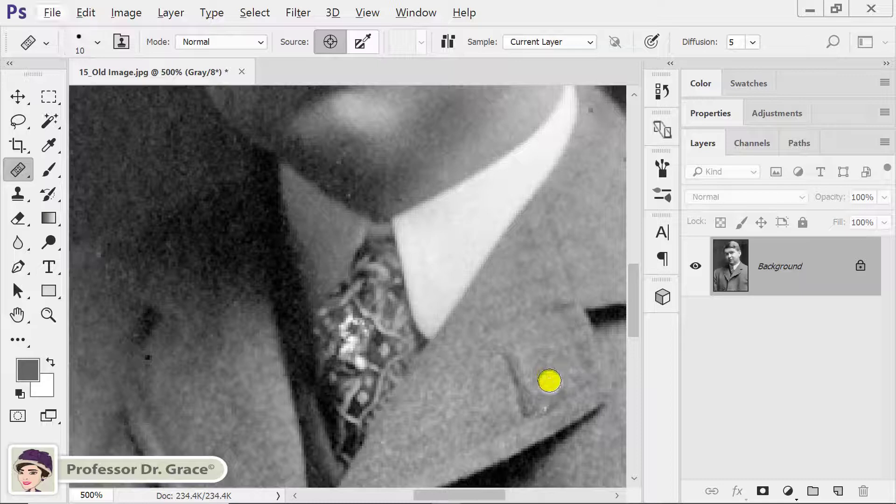
{"action": "key", "text": "bracketleft"}
{"action": "key", "text": "bracketleft"}
{"action": "left_click", "coordinate": [549, 381]}
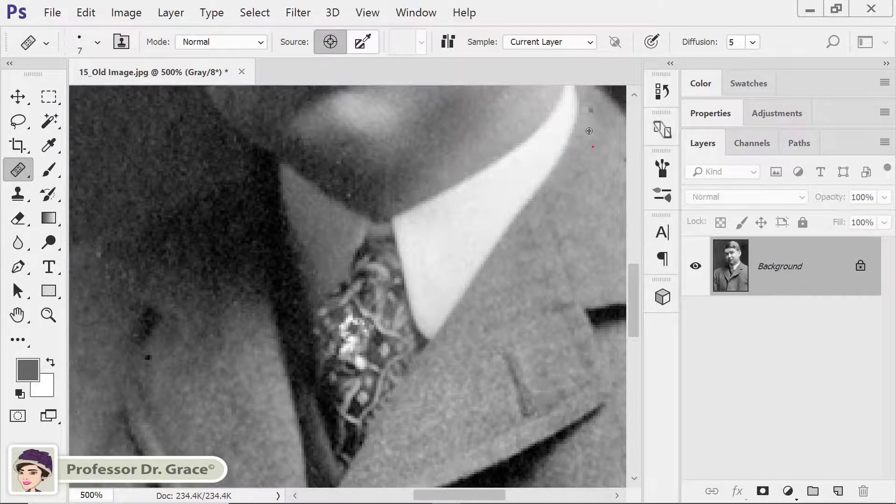
{"action": "left_click", "coordinate": [592, 110]}
Heal the dark specks on the coat near the tie and the dark spots on the lapel.
{"action": "left_click_drag", "start_coordinate": [135, 274], "coordinate": [169, 369]}
{"action": "left_click", "coordinate": [82, 282]}
{"action": "left_click", "coordinate": [99, 255]}
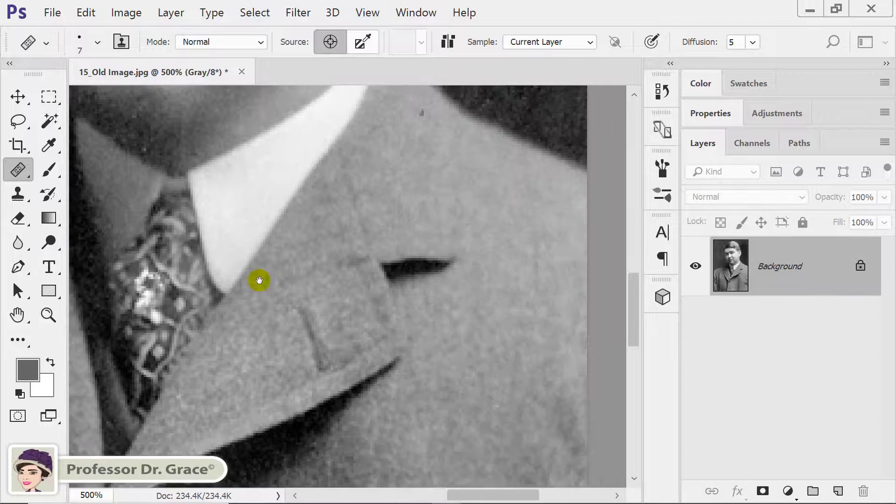
{"action": "mouse_move", "coordinate": [258, 280]}
{"action": "left_mouse_down"}
{"action": "mouse_move", "coordinate": [353, 236]}
{"action": "mouse_move", "coordinate": [358, 245]}
{"action": "left_mouse_up"}
{"action": "left_click_drag", "start_coordinate": [436, 235], "coordinate": [453, 229]}
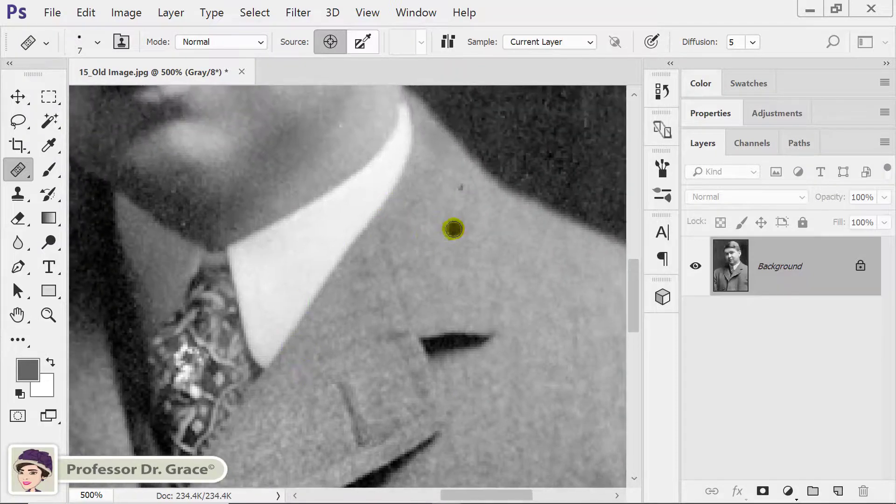
{"action": "left_click", "coordinate": [461, 188]}
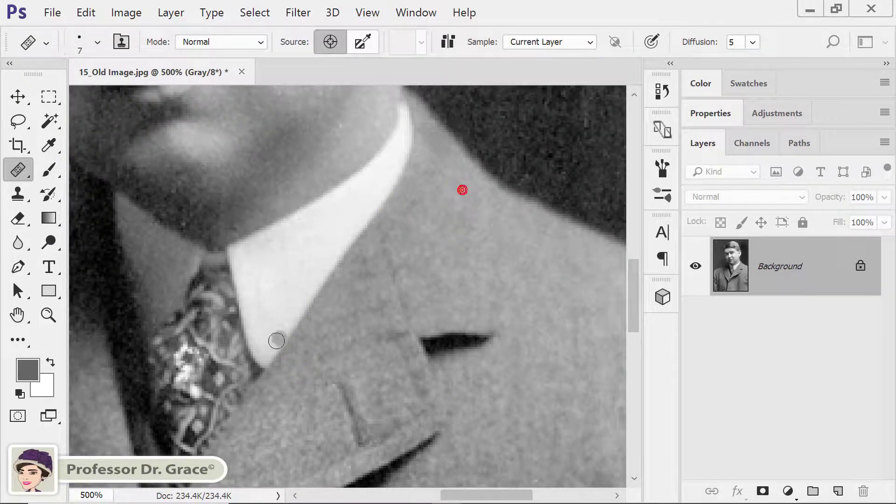
Heal the white and bright specks across the patterned tie.
{"action": "mouse_move", "coordinate": [269, 385]}
{"action": "left_mouse_down"}
{"action": "mouse_move", "coordinate": [298, 371]}
{"action": "mouse_move", "coordinate": [372, 296]}
{"action": "left_mouse_up"}
{"action": "left_click_drag", "start_coordinate": [316, 321], "coordinate": [304, 310]}
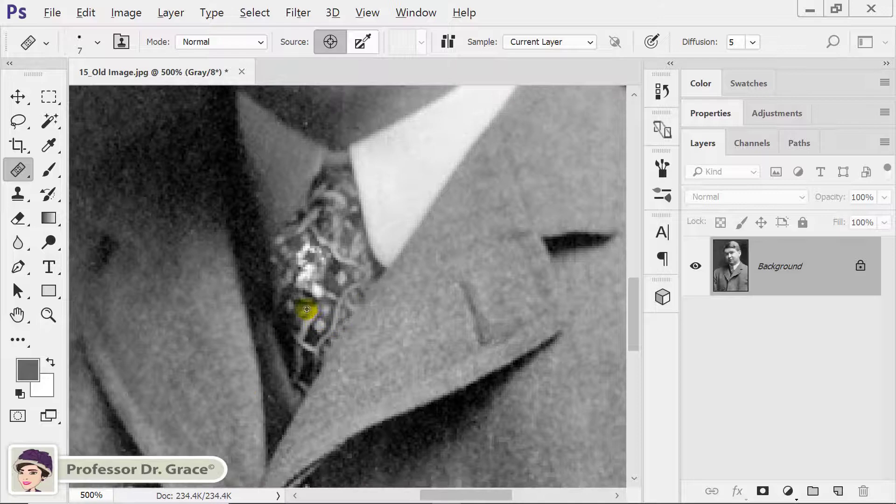
{"action": "left_click", "coordinate": [325, 292]}
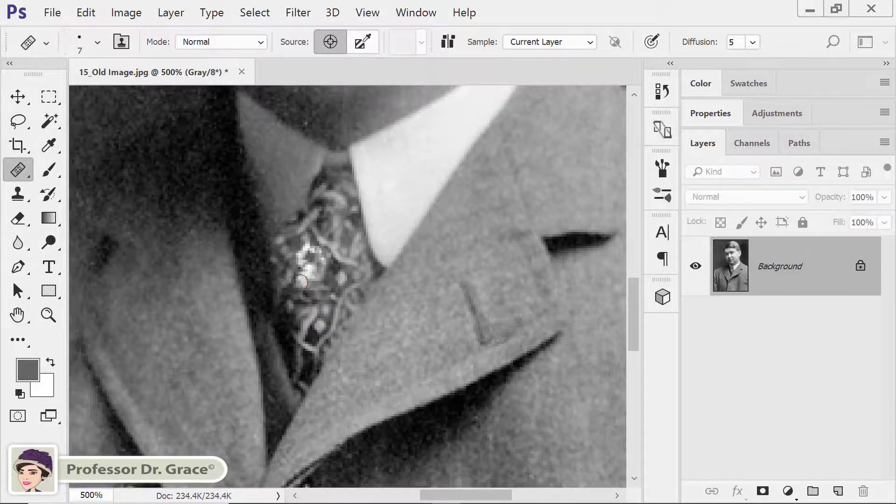
{"action": "left_click", "coordinate": [327, 244]}
{"action": "left_click_drag", "start_coordinate": [273, 267], "coordinate": [316, 270]}
{"action": "left_click", "coordinate": [320, 280]}
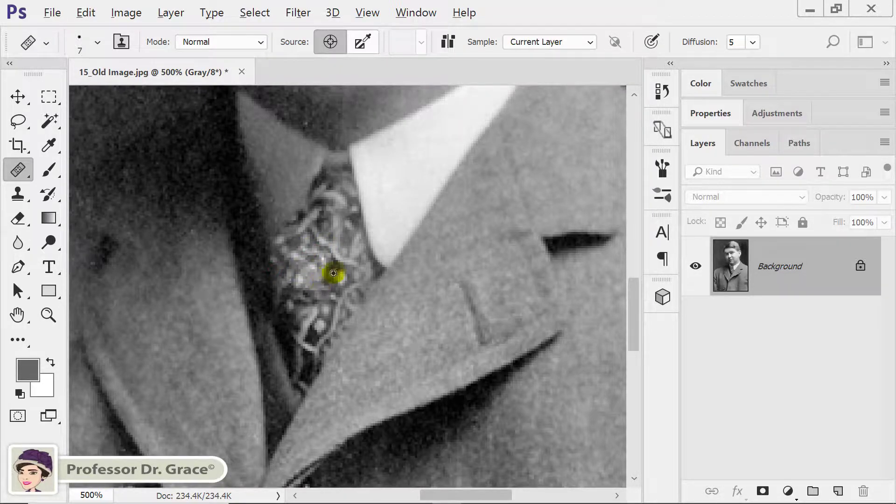
{"action": "left_click", "coordinate": [340, 264]}
{"action": "left_click_drag", "start_coordinate": [310, 304], "coordinate": [294, 302]}
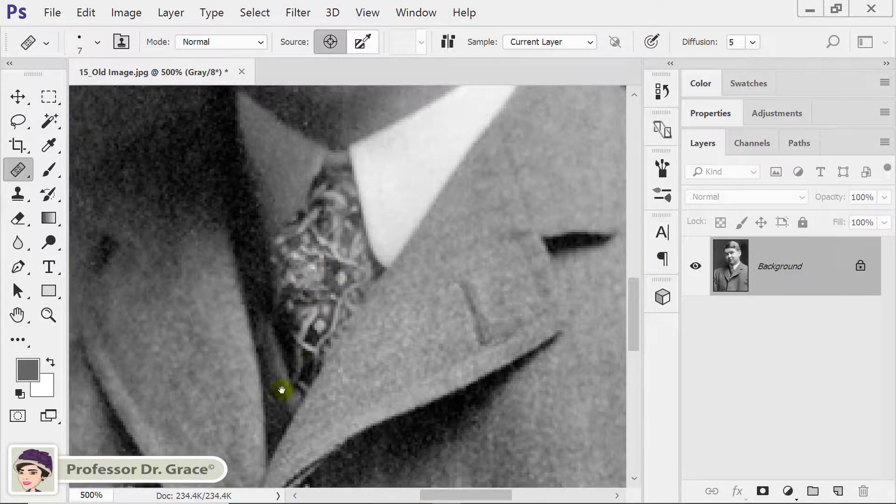
{"action": "left_click_drag", "start_coordinate": [278, 397], "coordinate": [367, 284]}
{"action": "mouse_move", "coordinate": [245, 384]}
{"action": "left_mouse_down"}
{"action": "mouse_move", "coordinate": [286, 344]}
{"action": "mouse_move", "coordinate": [314, 276]}
{"action": "left_mouse_up"}
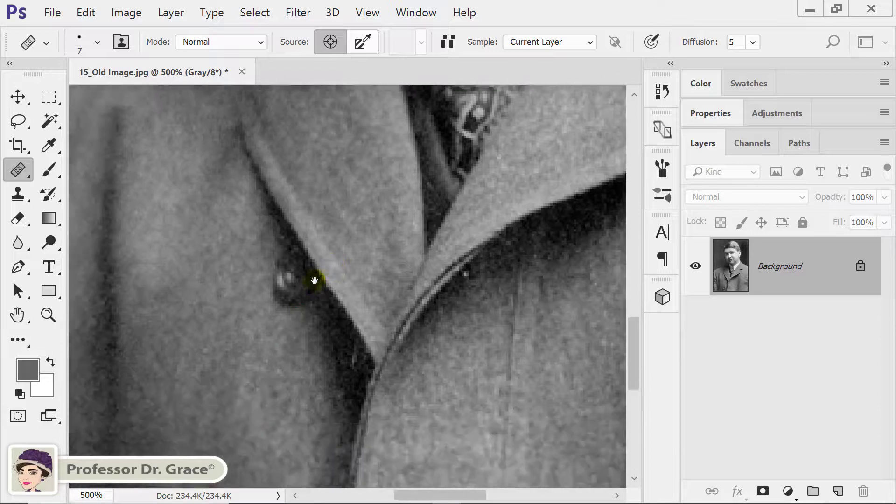
Heal the spots on the button seam and along the left shoulder edge.
{"action": "left_click", "coordinate": [430, 295]}
{"action": "left_click", "coordinate": [465, 289]}
{"action": "mouse_move", "coordinate": [192, 369]}
{"action": "left_mouse_down"}
{"action": "mouse_move", "coordinate": [230, 210]}
{"action": "mouse_move", "coordinate": [310, 316]}
{"action": "mouse_move", "coordinate": [324, 412]}
{"action": "mouse_move", "coordinate": [334, 356]}
{"action": "mouse_move", "coordinate": [324, 407]}
{"action": "left_mouse_up"}
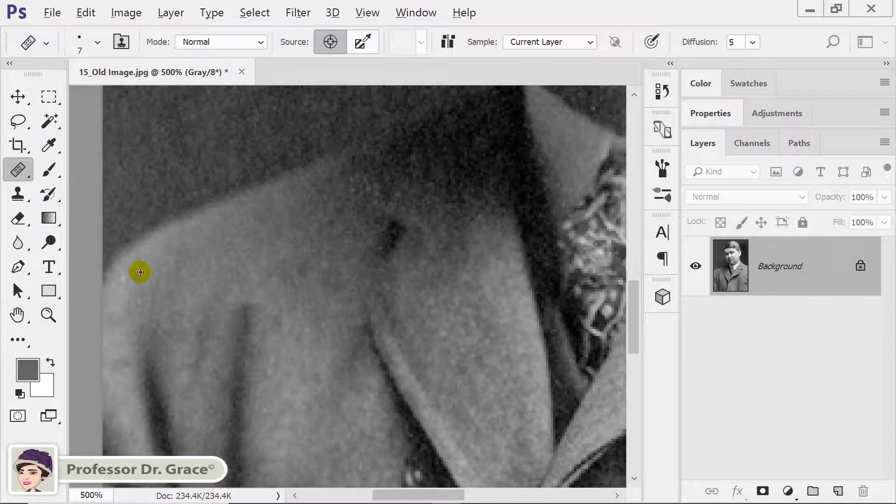
{"action": "left_click", "coordinate": [140, 273]}
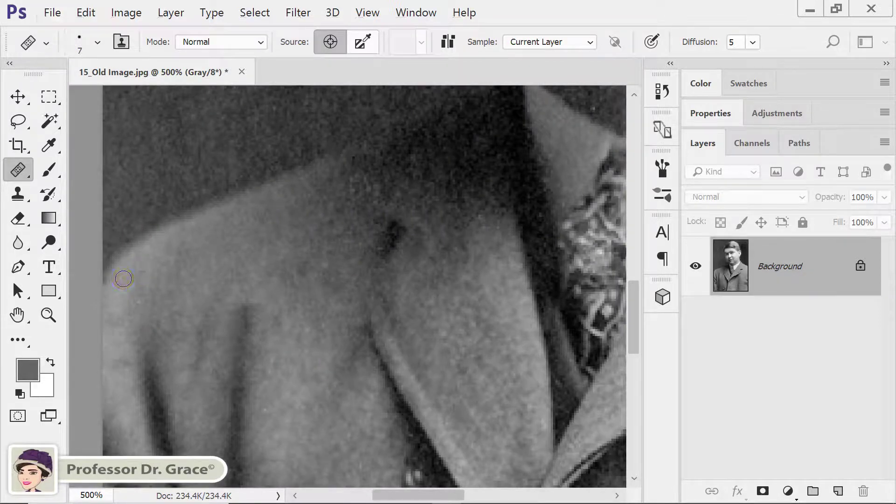
{"action": "left_click", "coordinate": [139, 302]}
{"action": "left_click_drag", "start_coordinate": [425, 234], "coordinate": [479, 234]}
{"action": "left_click_drag", "start_coordinate": [136, 293], "coordinate": [140, 303]}
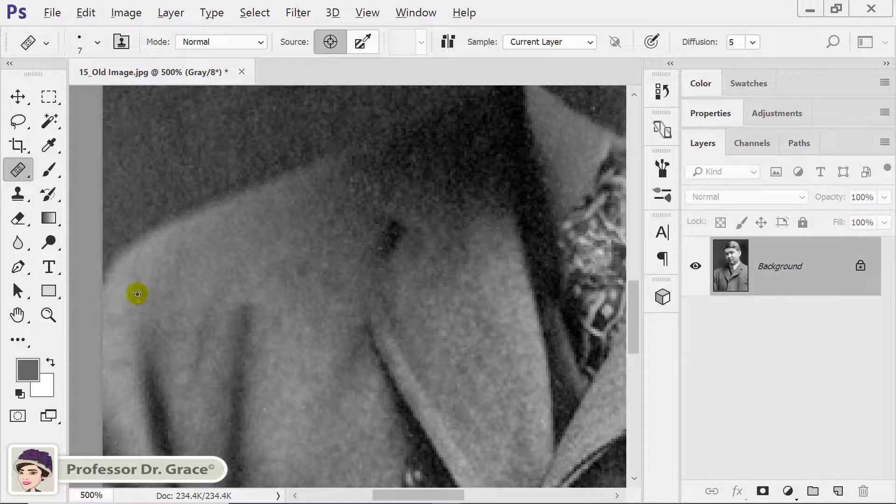
Heal the spots along the collar edge and zoom out to 400%.
{"action": "left_click_drag", "start_coordinate": [504, 226], "coordinate": [374, 330]}
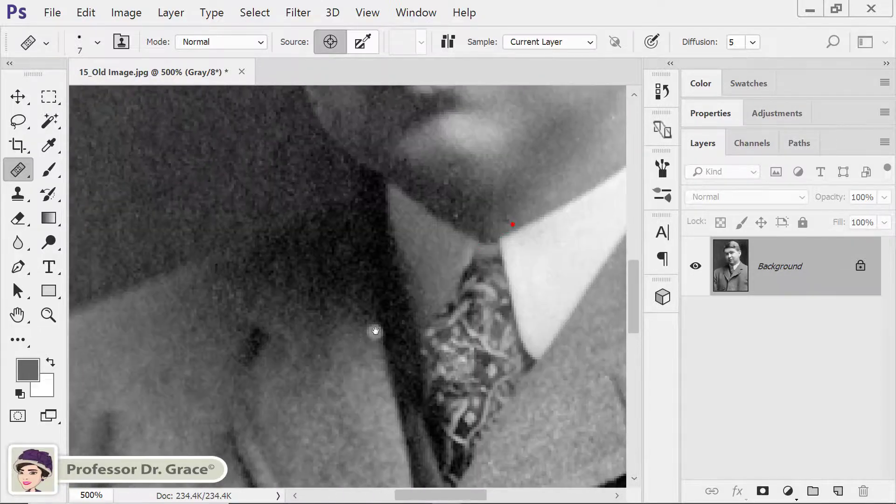
{"action": "mouse_move", "coordinate": [456, 234]}
{"action": "left_mouse_down"}
{"action": "mouse_move", "coordinate": [470, 215]}
{"action": "mouse_move", "coordinate": [459, 212]}
{"action": "left_mouse_up"}
{"action": "left_click", "coordinate": [455, 213]}
{"action": "key", "text": "ctrl+minus"}
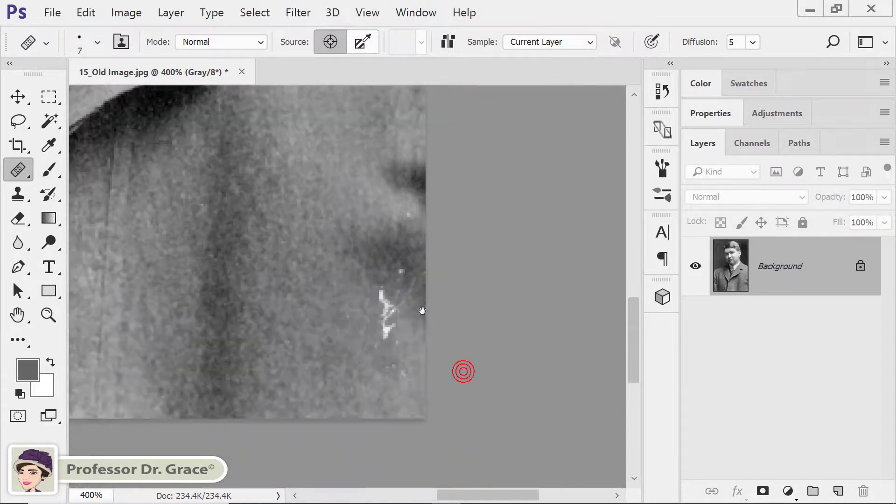
Raise the brush to 9 and heal the specks and dark patch in the coat's bottom-right corner.
{"action": "mouse_move", "coordinate": [460, 371]}
{"action": "left_mouse_down"}
{"action": "mouse_move", "coordinate": [423, 311]}
{"action": "mouse_move", "coordinate": [354, 287]}
{"action": "mouse_move", "coordinate": [348, 296]}
{"action": "mouse_move", "coordinate": [363, 224]}
{"action": "mouse_move", "coordinate": [323, 242]}
{"action": "mouse_move", "coordinate": [365, 235]}
{"action": "left_mouse_up"}
{"action": "key", "text": "bracketright"}
{"action": "key", "text": "bracketright"}
{"action": "left_click", "coordinate": [367, 268]}
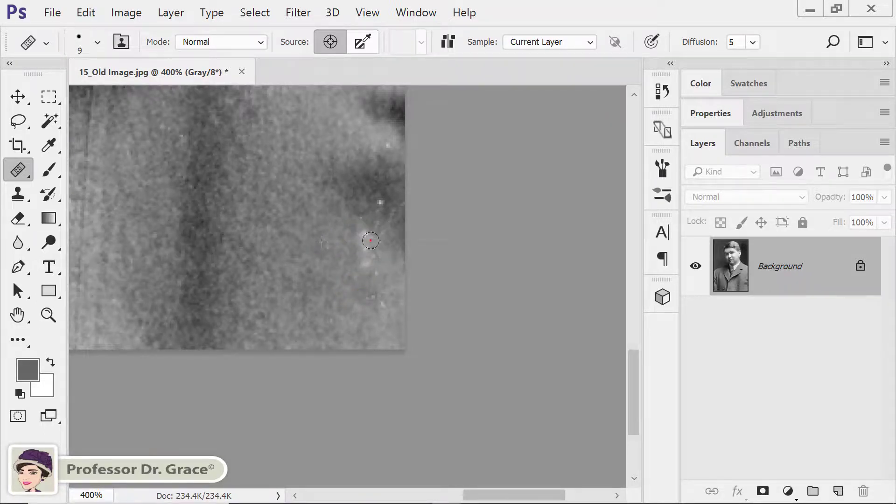
{"action": "left_click", "coordinate": [318, 257]}
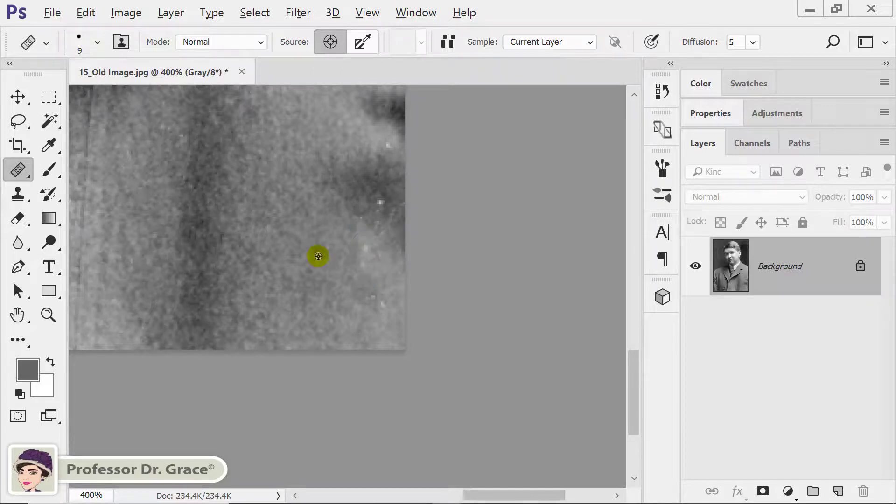
{"action": "left_click_drag", "start_coordinate": [380, 205], "coordinate": [373, 185]}
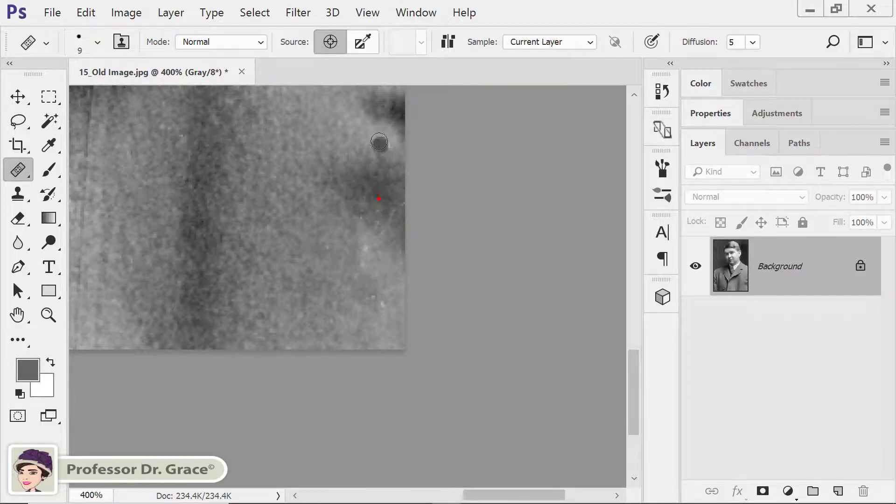
{"action": "left_click", "coordinate": [379, 139]}
{"action": "left_click", "coordinate": [322, 280]}
{"action": "left_click", "coordinate": [370, 296]}
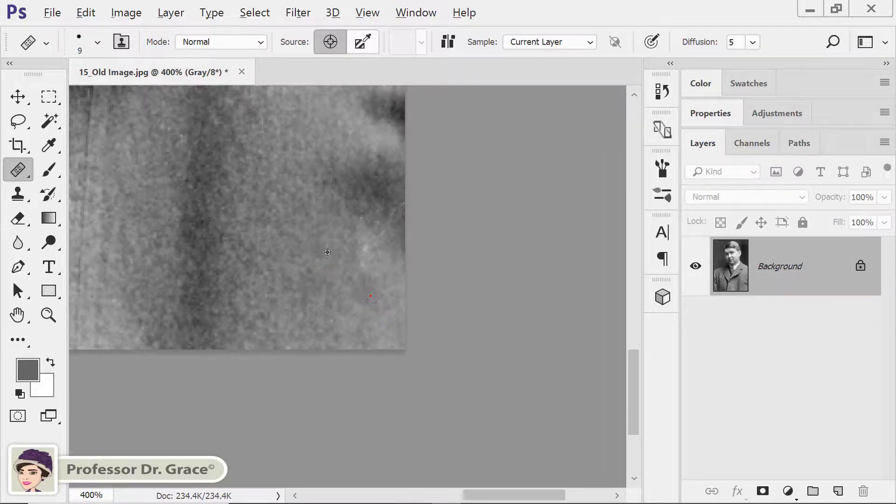
{"action": "left_click", "coordinate": [357, 252]}
Fit the portrait on screen and save the cleaned state as Snapshot 1 in History.
{"action": "key", "text": "ctrl+0"}
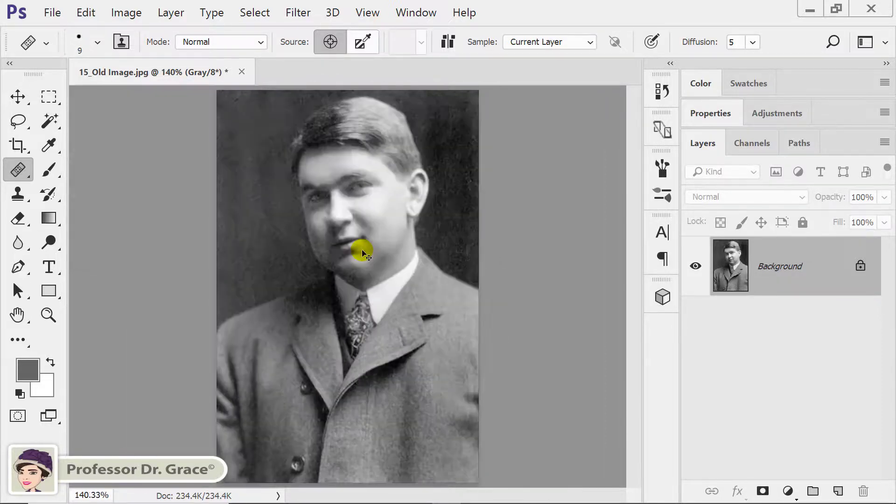
{"action": "left_click", "coordinate": [373, 223]}
{"action": "left_click", "coordinate": [666, 91]}
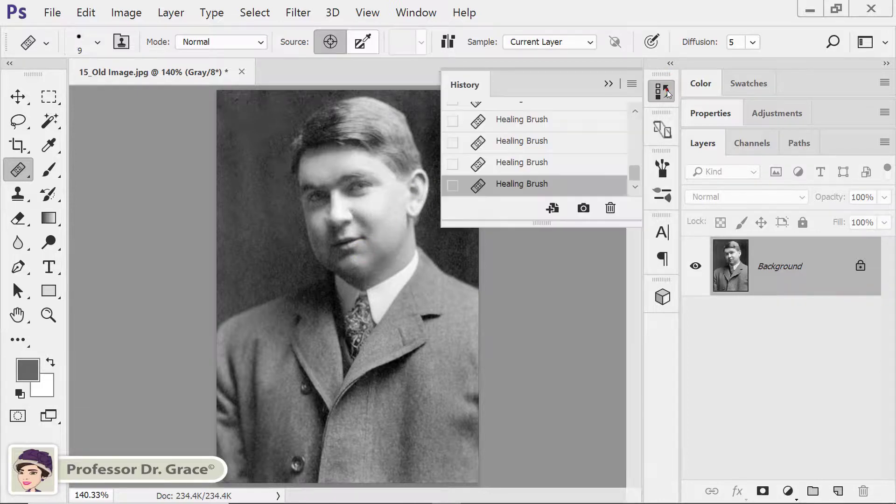
{"action": "left_click", "coordinate": [583, 208]}
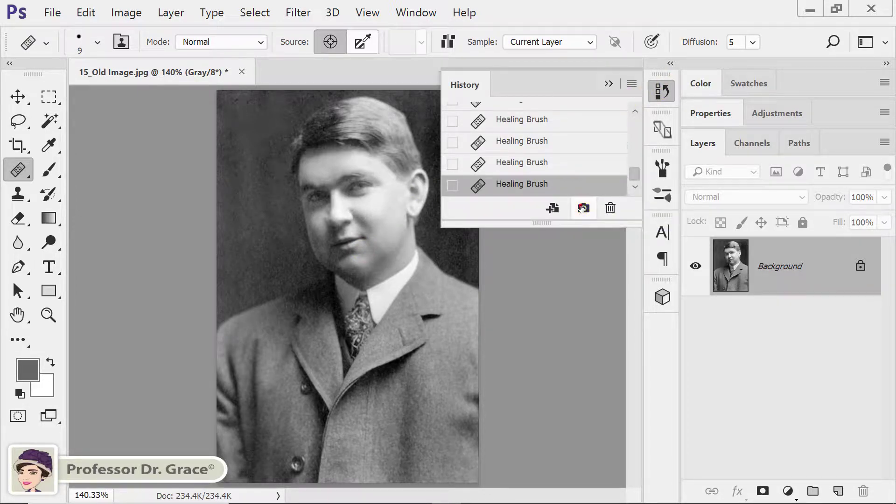
Compare the original spotted photo with Snapshot 1 twice, ending on Snapshot 1.
{"action": "left_click", "coordinate": [583, 209]}
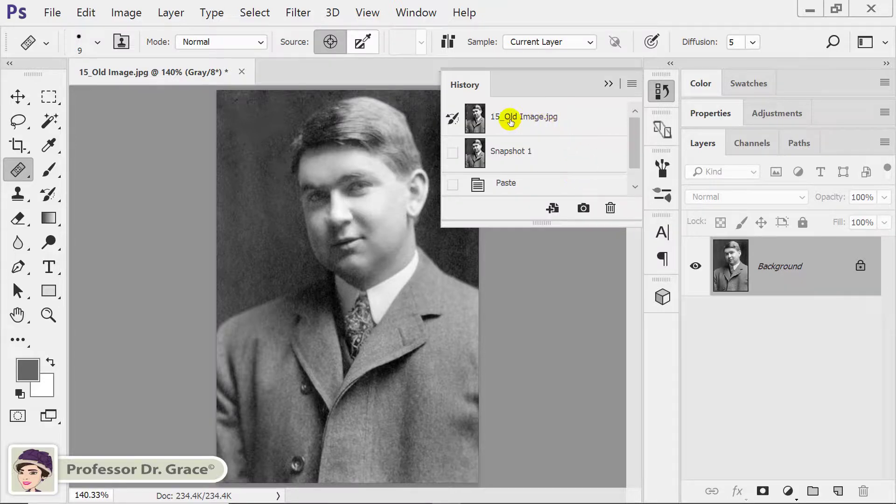
{"action": "left_click", "coordinate": [511, 120]}
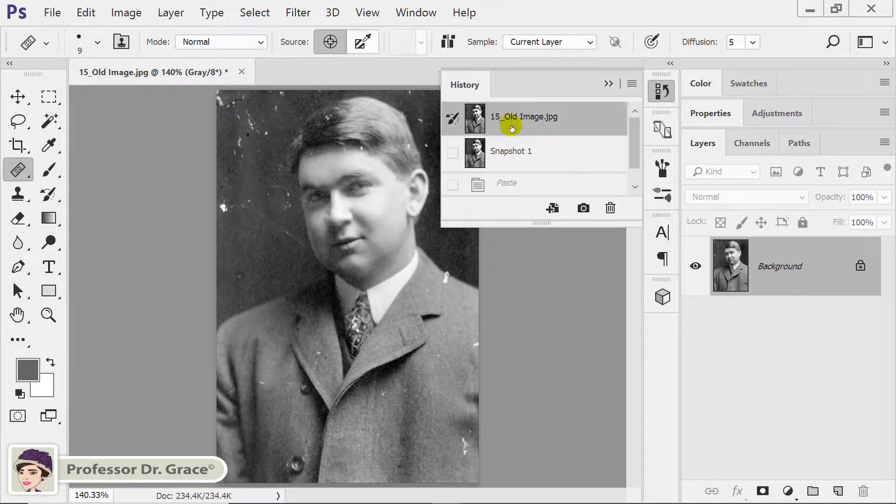
{"action": "left_click", "coordinate": [516, 152]}
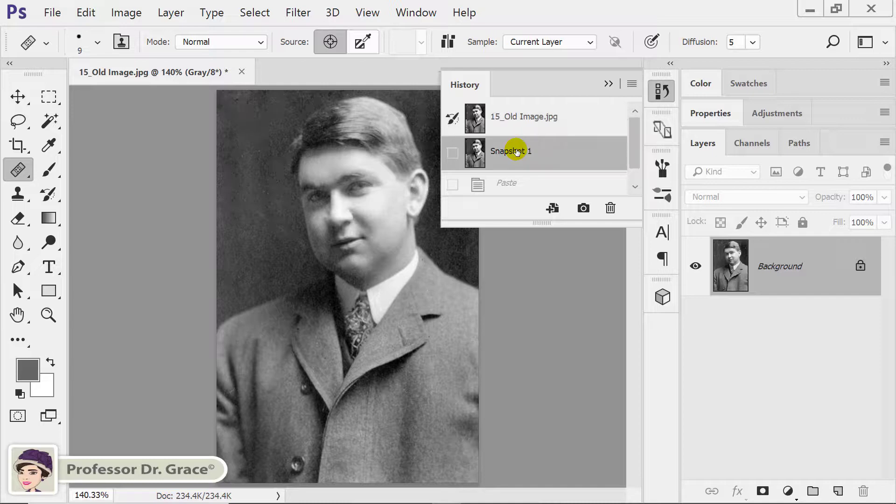
{"action": "left_click", "coordinate": [528, 116]}
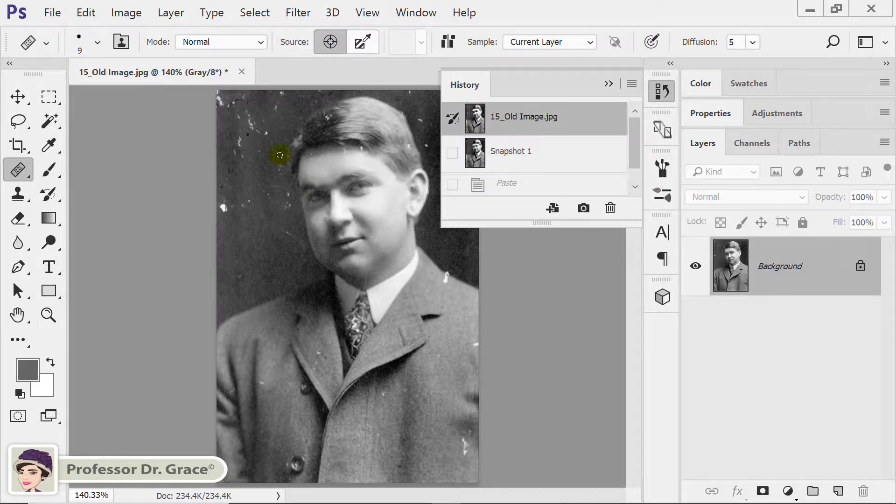
{"action": "left_click", "coordinate": [513, 150]}
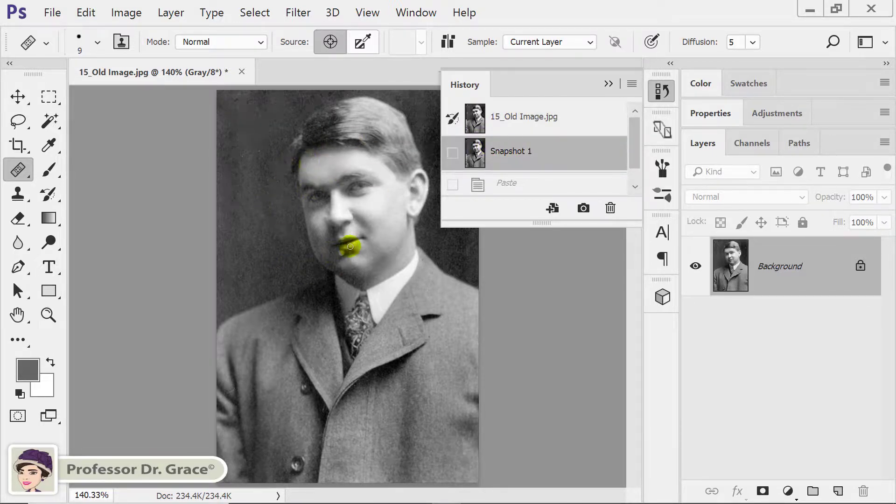
{"action": "left_click", "coordinate": [613, 85]}
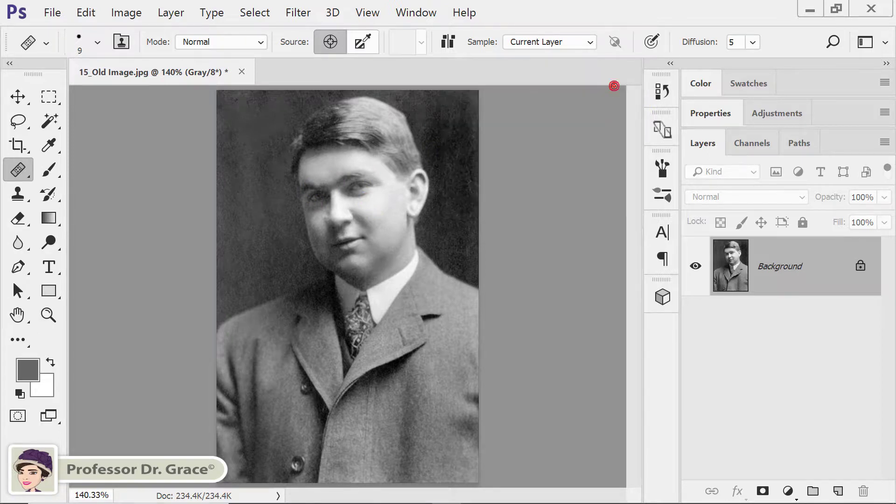